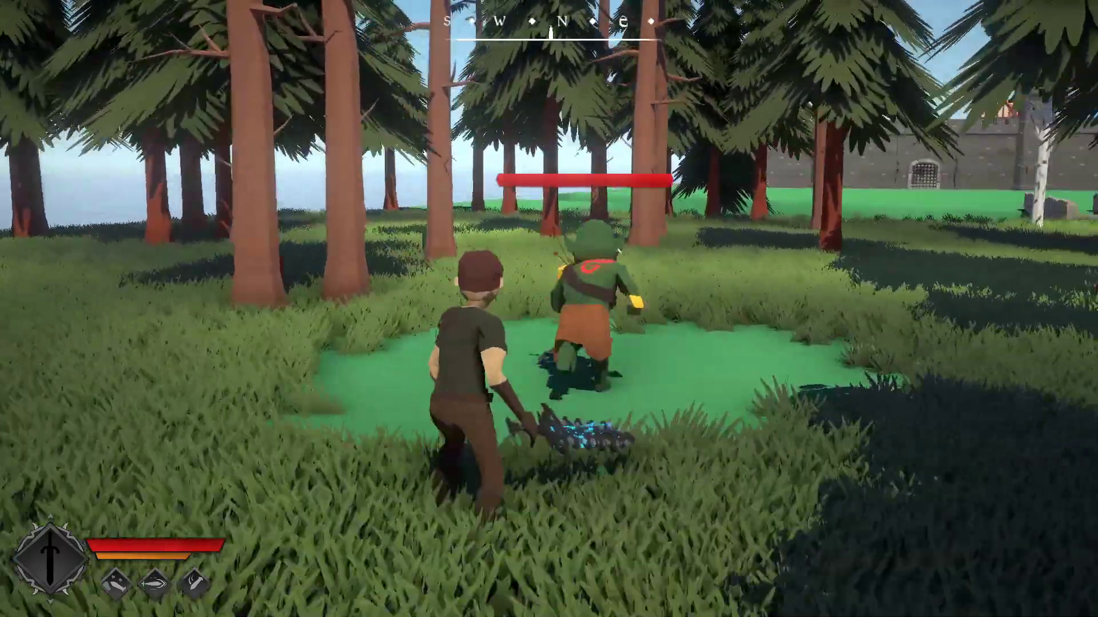
pyautogui.press('w')
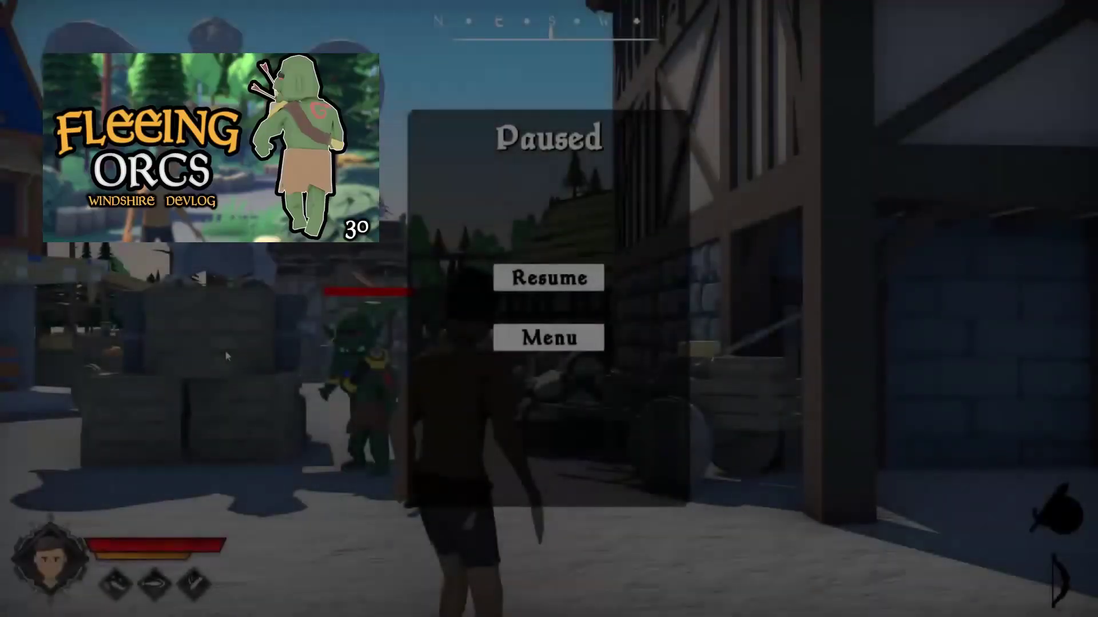
# - Resume the game, then bring up the Flee node's script options in Behavior Designer
pyautogui.press('Escape')
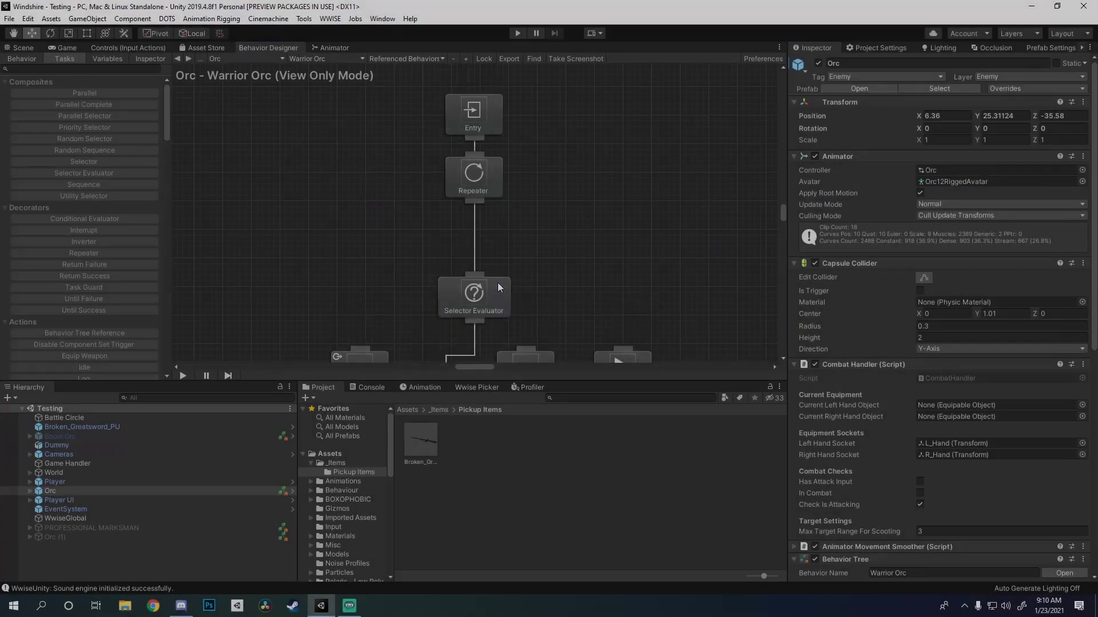
pyautogui.scroll(-4, 495, 274)
pyautogui.rightClick(488, 259)
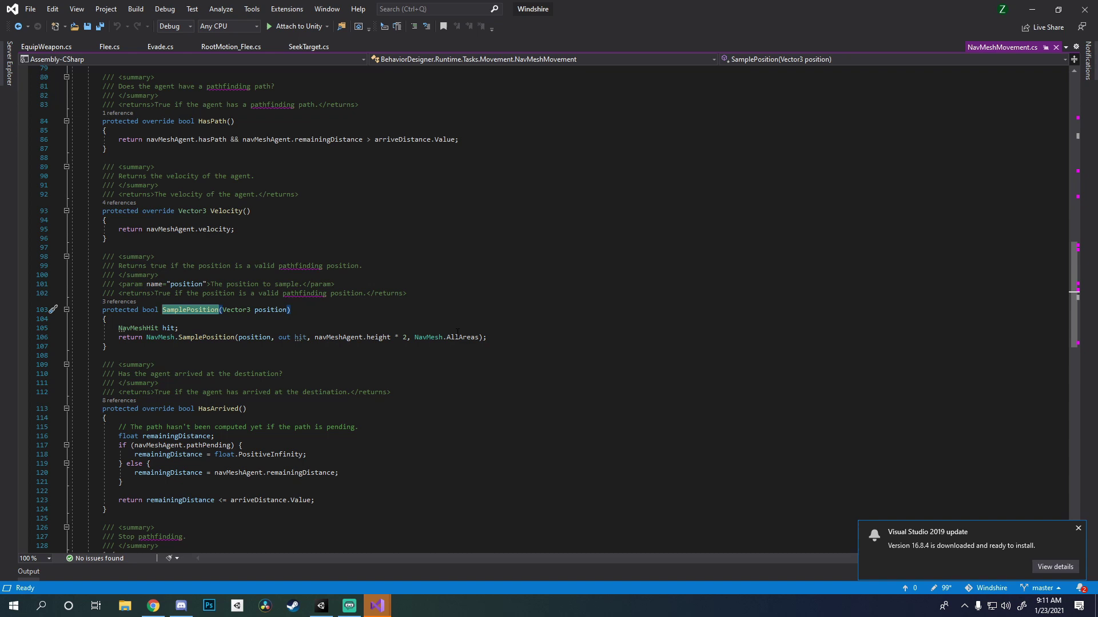
# - Compare RootMotion_Flee.cs with Flee.cs, reviewing Flee's SetDestination method
pyautogui.hotkey('ctrl', '-')
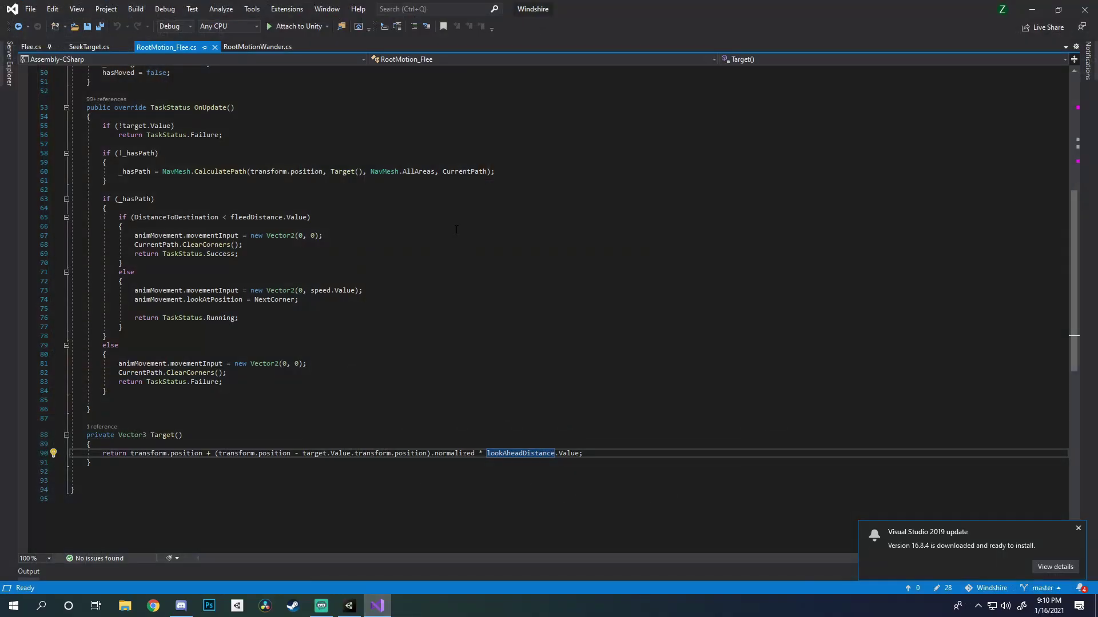
pyautogui.click(44, 48)
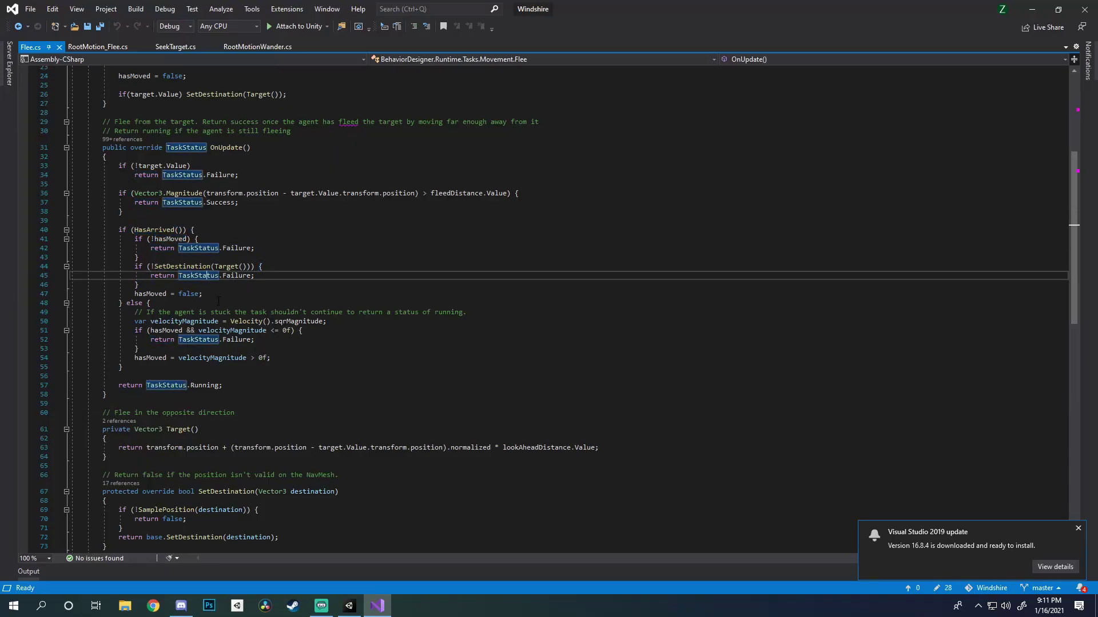
pyautogui.scroll(-5, 233, 382)
pyautogui.click(233, 382)
pyautogui.scroll(-1, 258, 389)
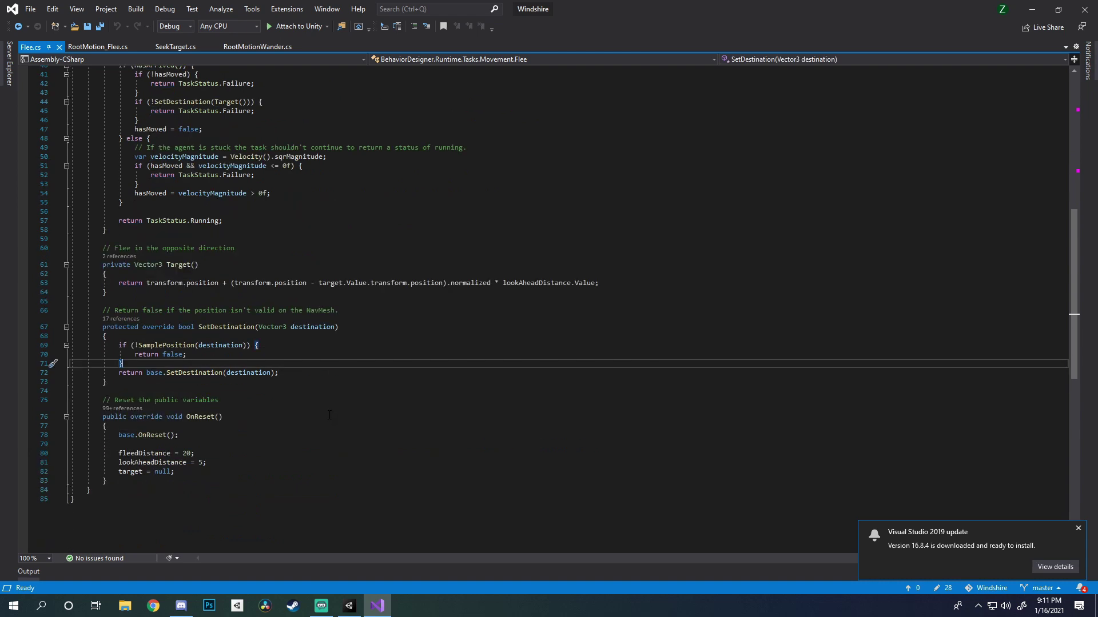
pyautogui.scroll(14, 334, 402)
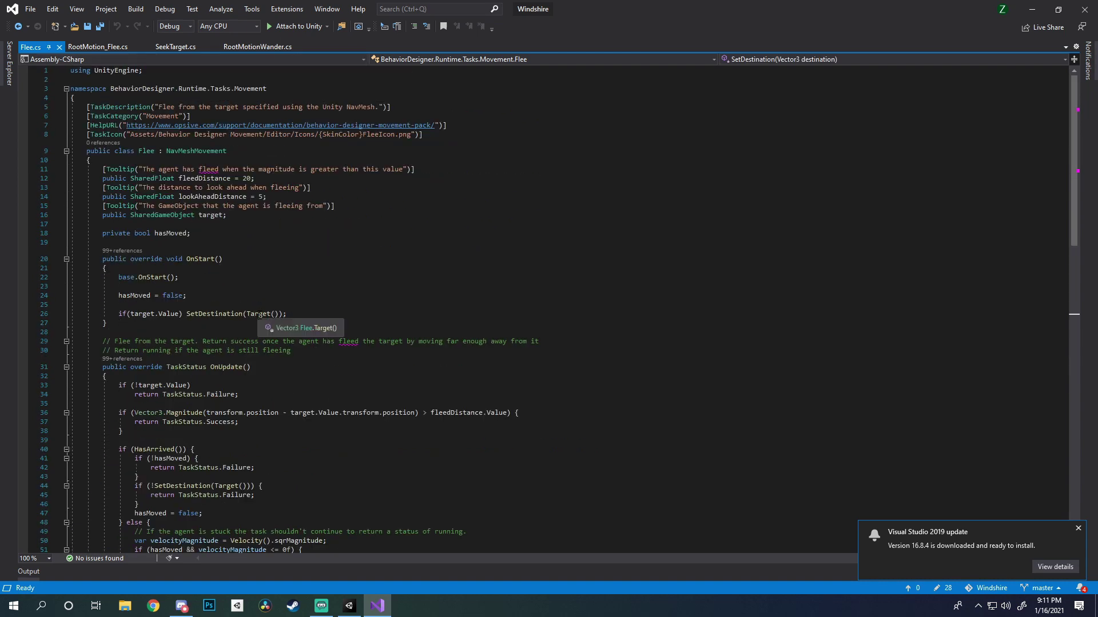
pyautogui.scroll(-3, 259, 313)
pyautogui.click(98, 47)
# - Move the path-calculation block from OnUpdate into OnStart, delete hasMoved, and save RootMotion_Flee.cs
pyautogui.hotkey('ctrl', 'x')
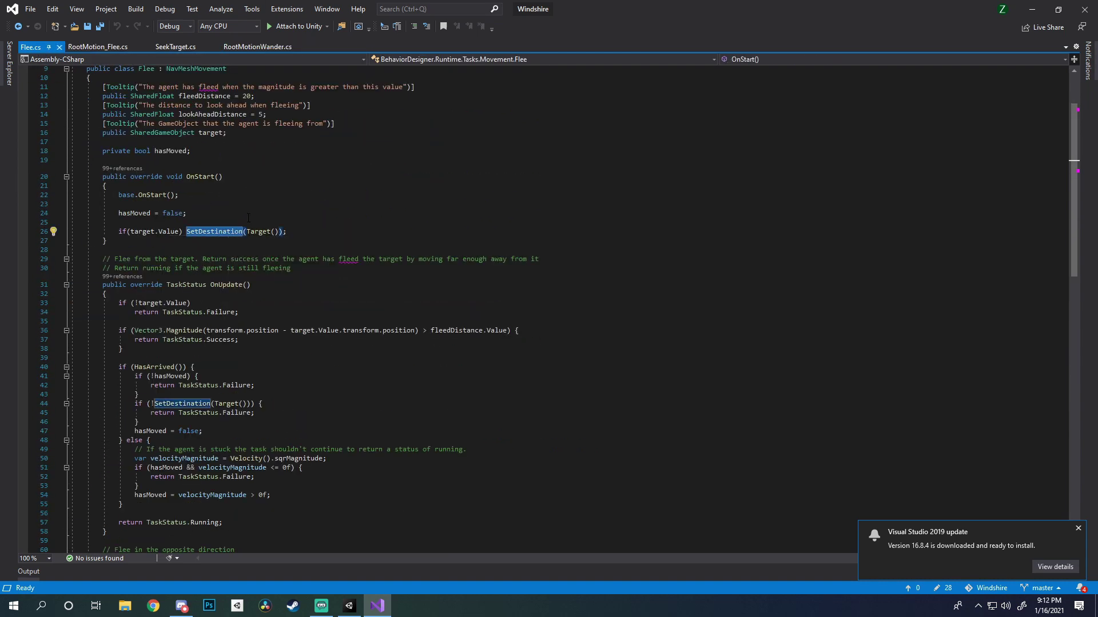
pyautogui.click(169, 210)
pyautogui.hotkey('ctrl', 'v')
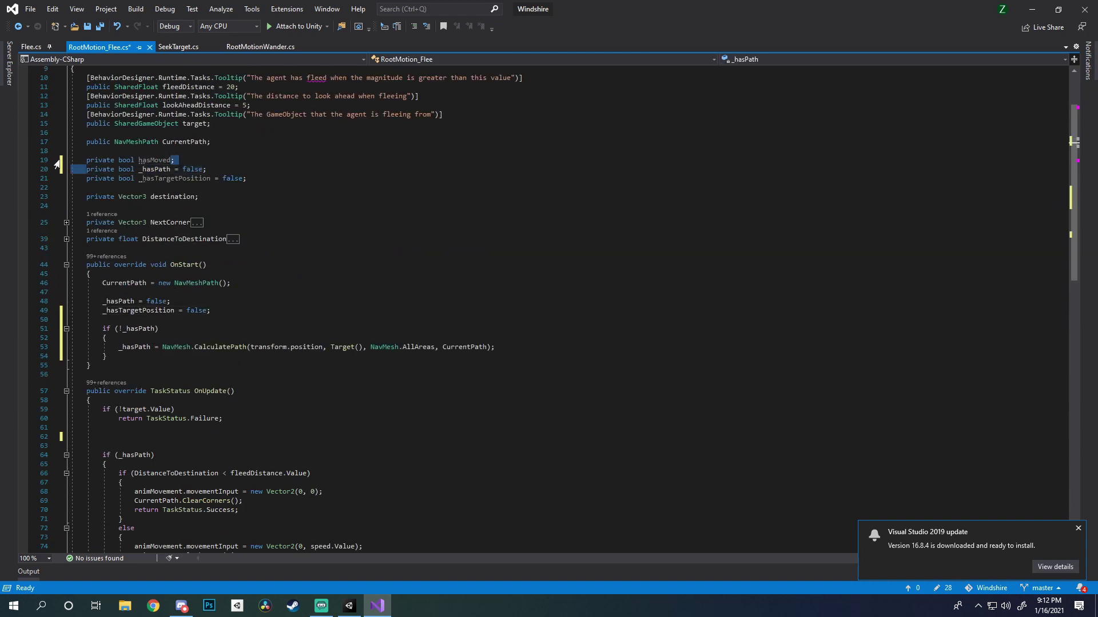
pyautogui.moveTo(57, 164); pyautogui.dragTo(57, 160)
pyautogui.press('Delete')
pyautogui.hotkey('ctrl', 's')
# - Copy all of Flee.cs's code into the emptied RootMotion_Flee.cs
pyautogui.scroll(-14, 140, 444)
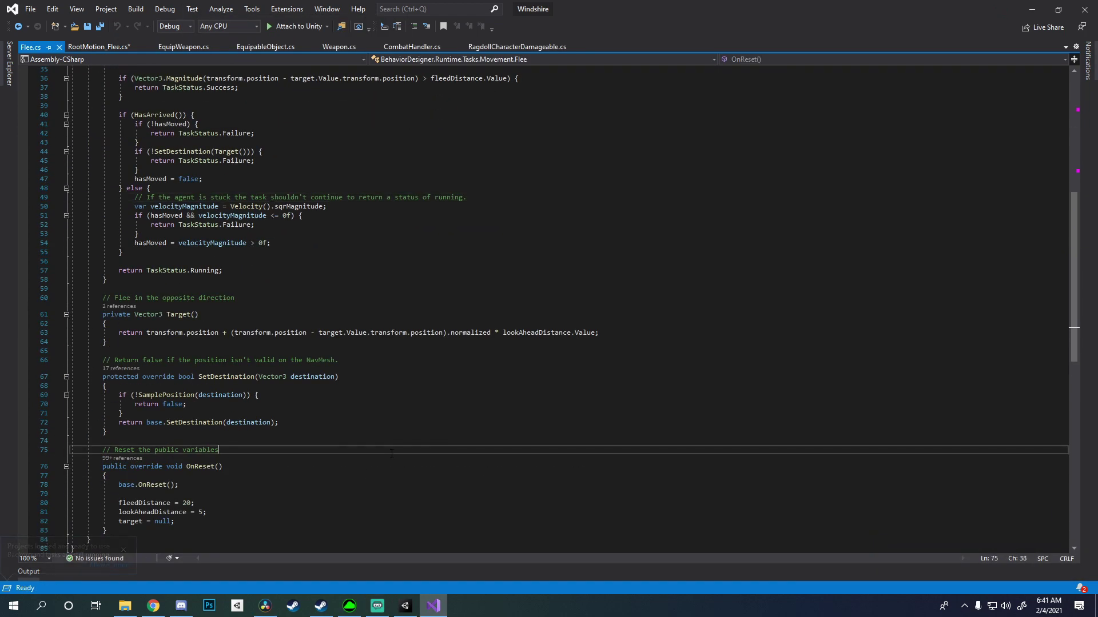
pyautogui.hotkey('ctrl', 'a')
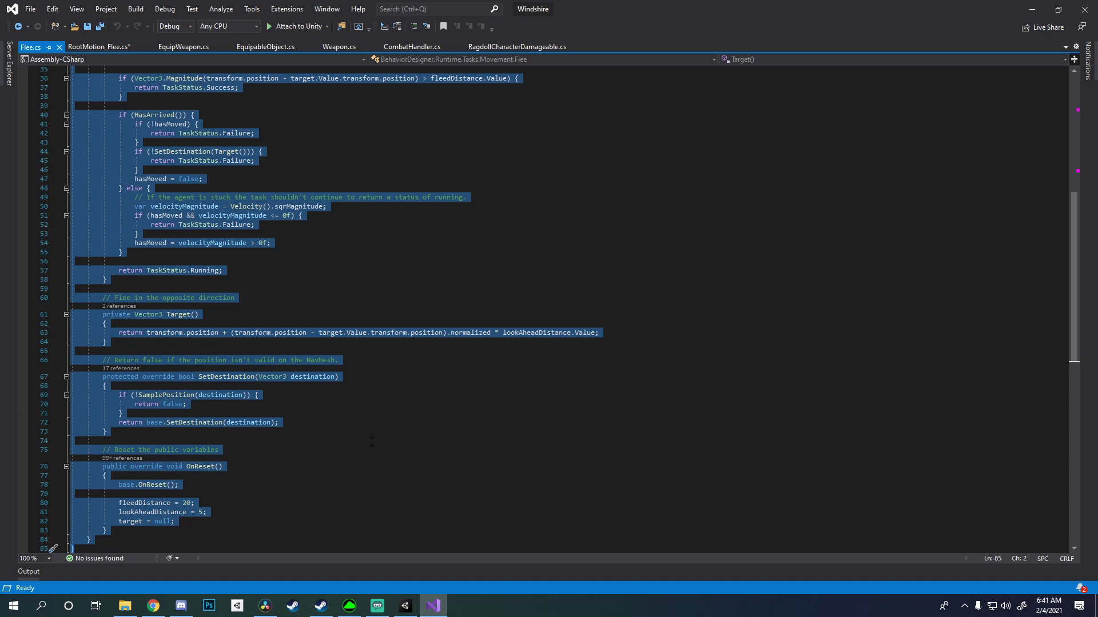
pyautogui.click(88, 50)
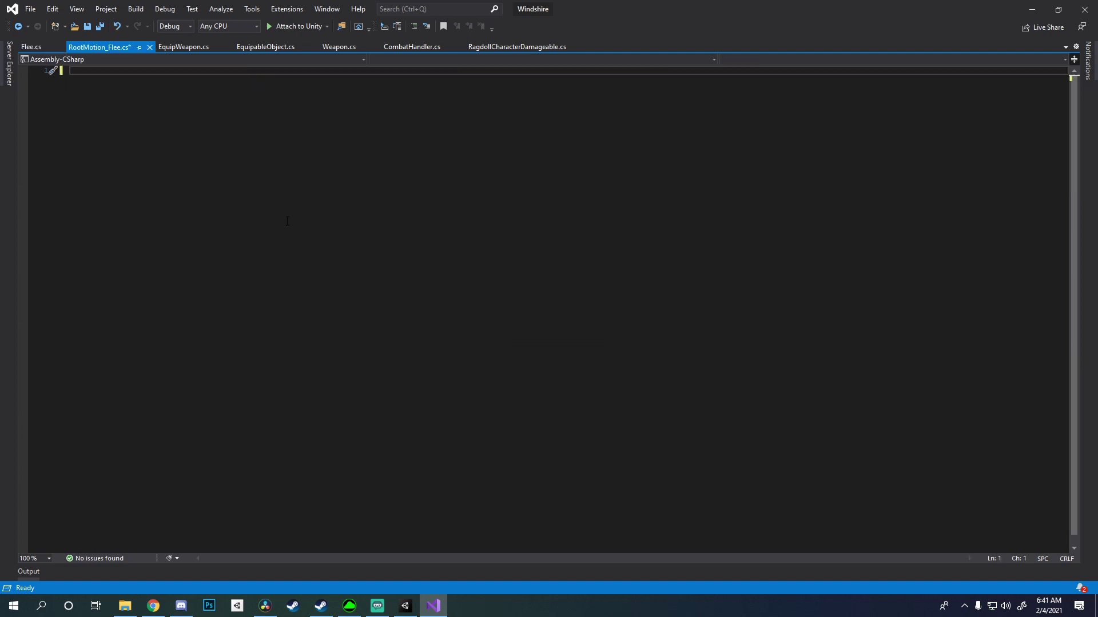
pyautogui.hotkey('ctrl', 'v')
pyautogui.scroll(10, 287, 222)
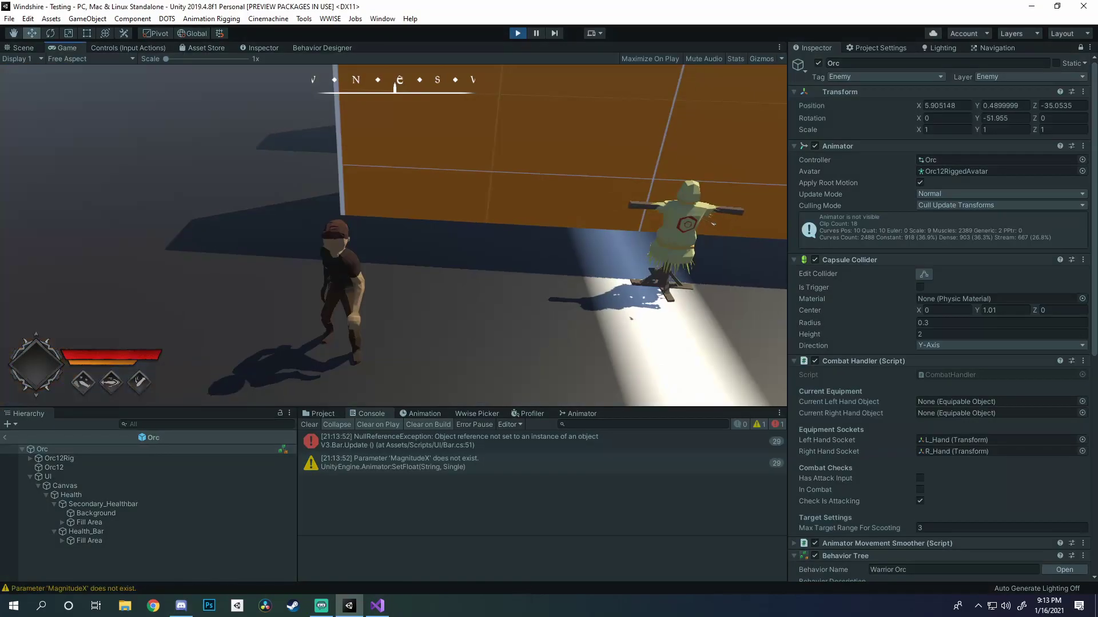
# - Run the game to play-test the warrior orc's behaviour
pyautogui.press('Escape')
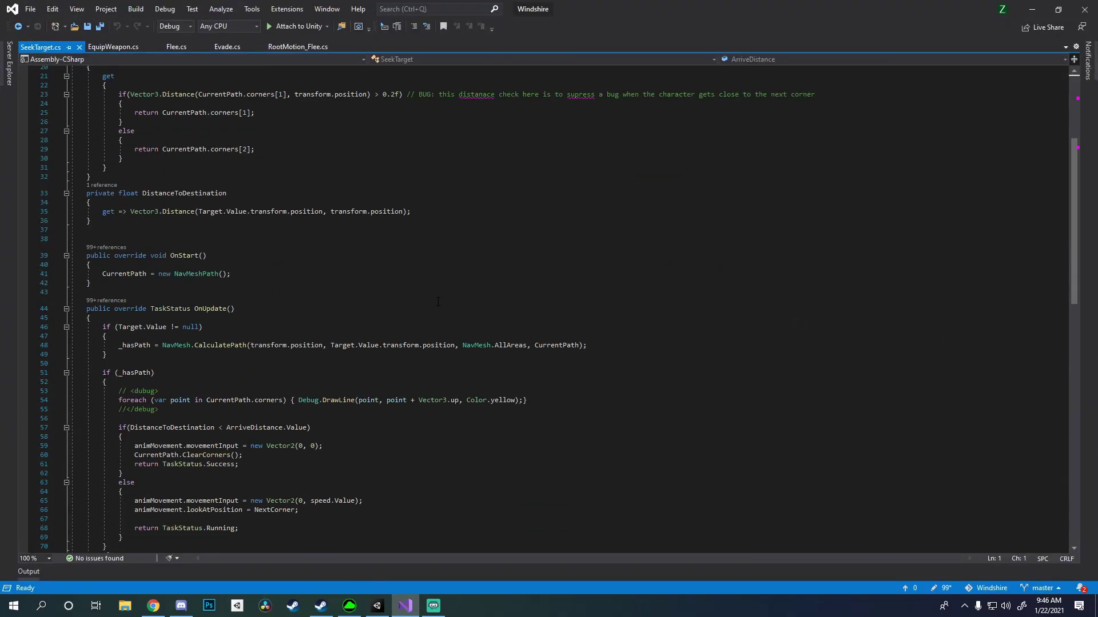
# - Check SeekTarget's OnEnd method, then return to RootMotion_Flee.cs
pyautogui.scroll(-8, 438, 302)
pyautogui.click(343, 457)
pyautogui.scroll(11, 347, 426)
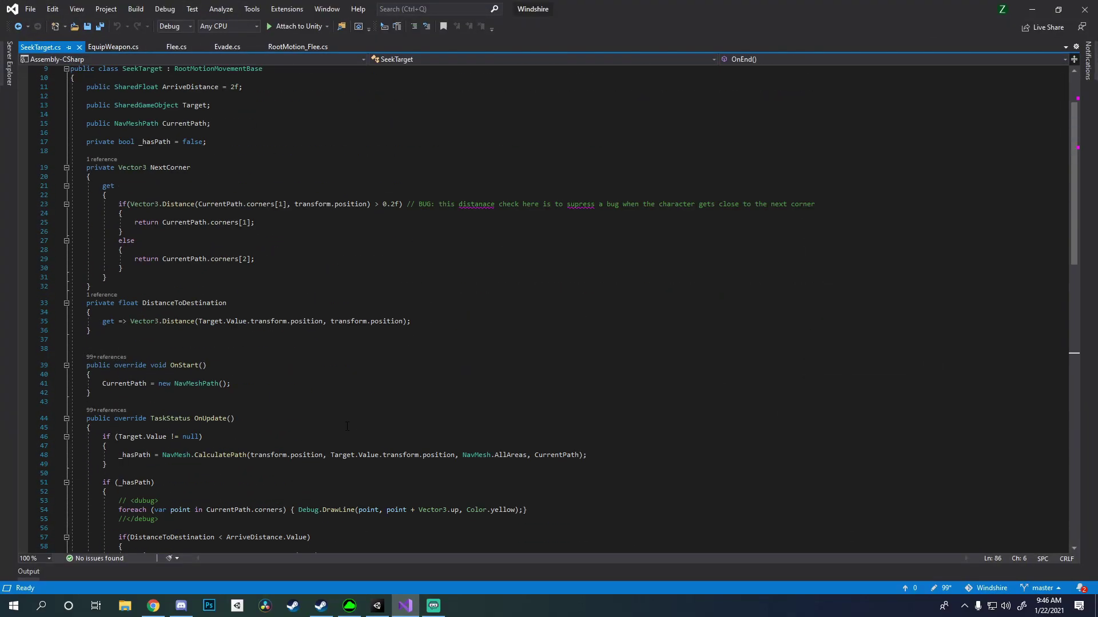
pyautogui.click(298, 47)
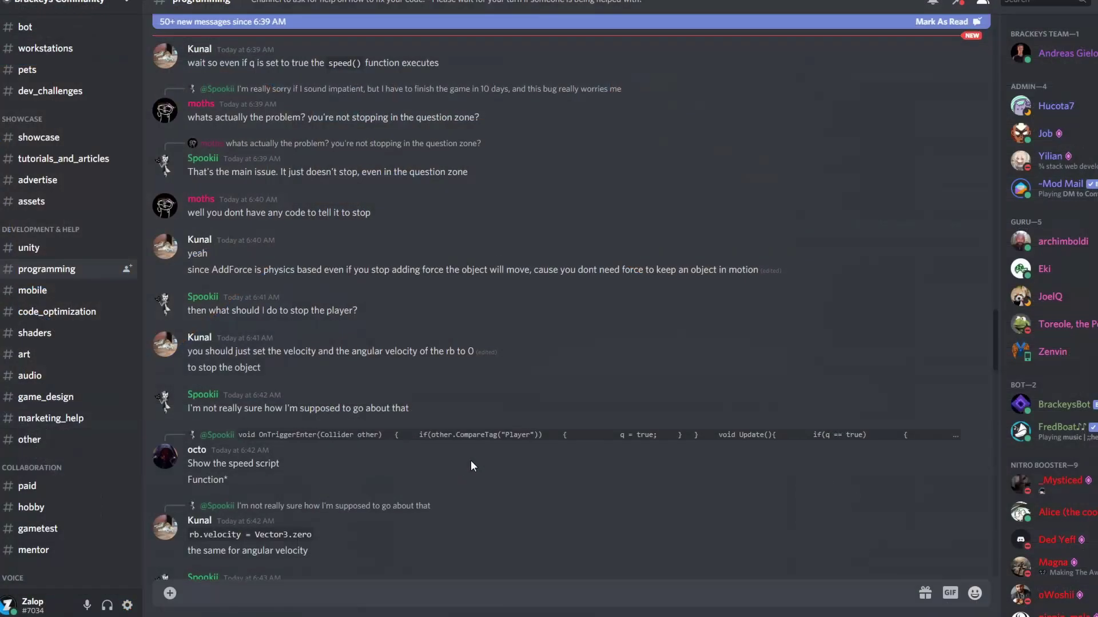
# - Scroll through the Discord #programming channel looking for help
pyautogui.scroll(15, 471, 461)
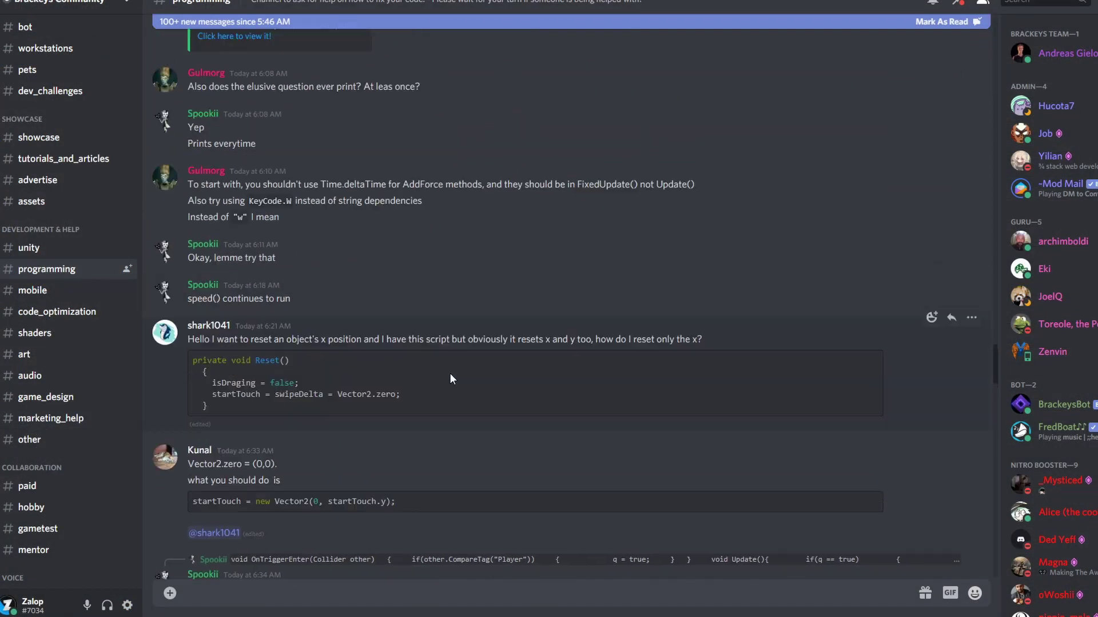
pyautogui.scroll(15, 449, 373)
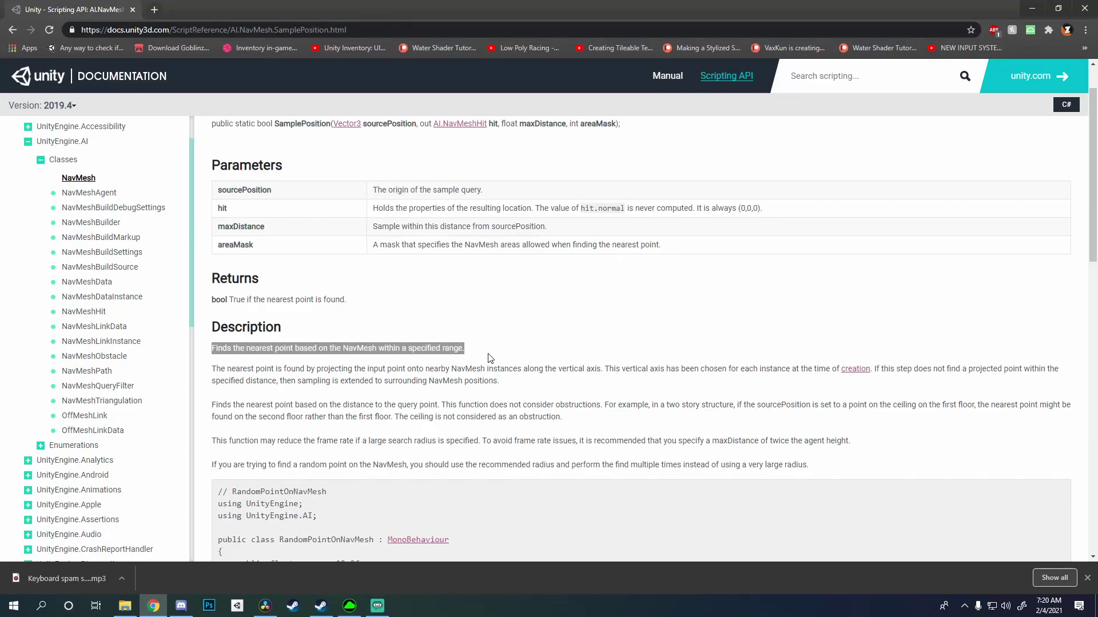
pyautogui.scroll(-7, 489, 355)
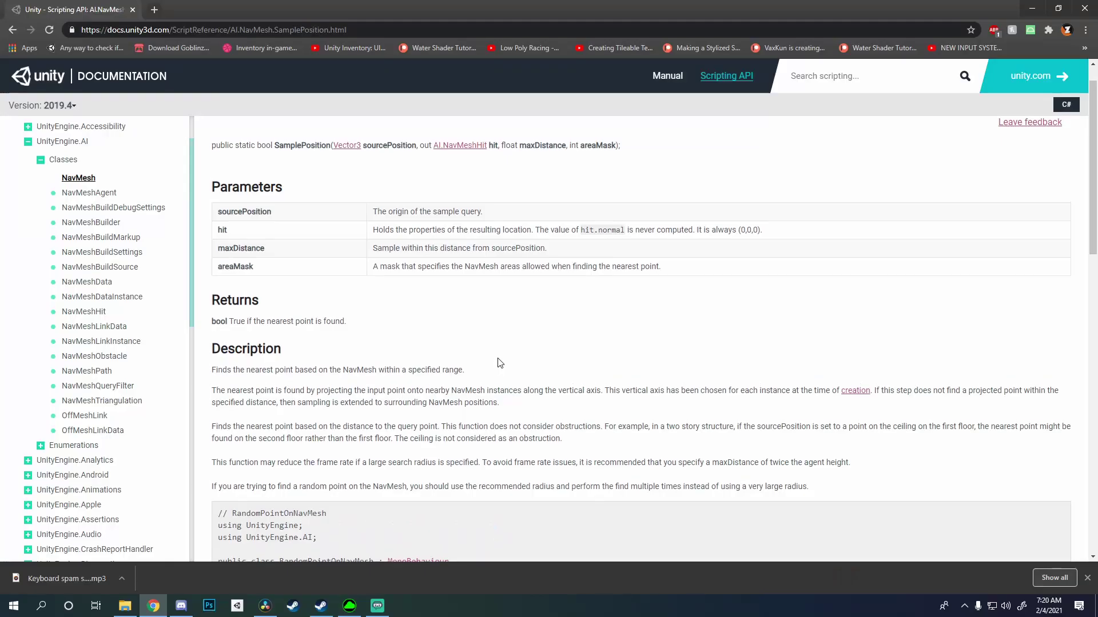
# - Scroll to the Orc's Warrior Orc tree and Ragdoll Character Damageable settings
pyautogui.scroll(1, 499, 366)
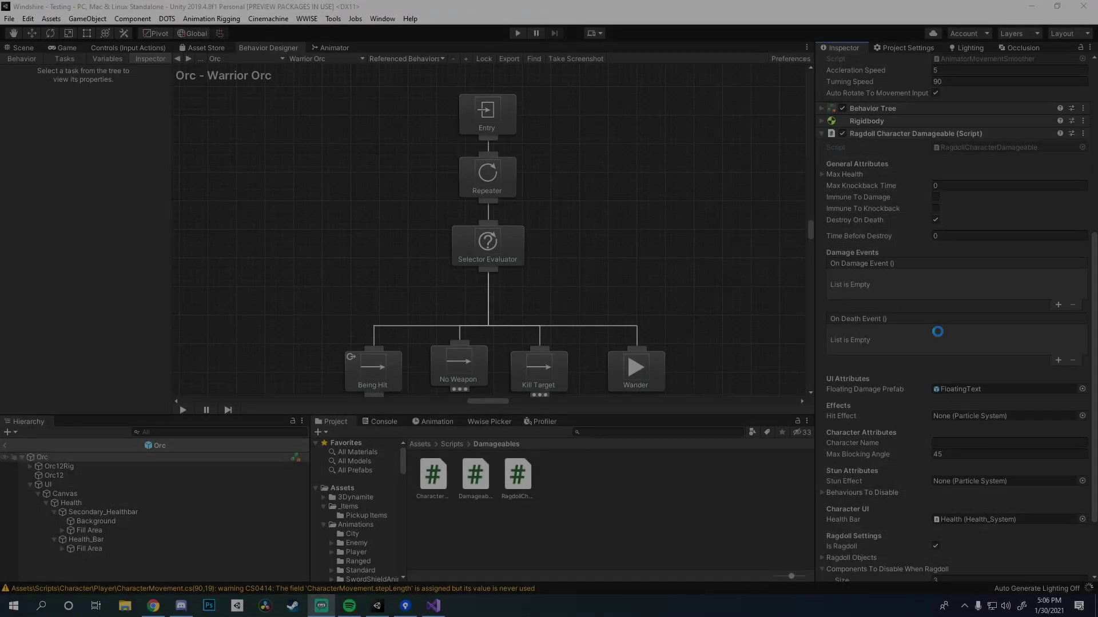
# - Open the function list for the Orc's On Ragdoll event in the Inspector
pyautogui.scroll(-10, 939, 336)
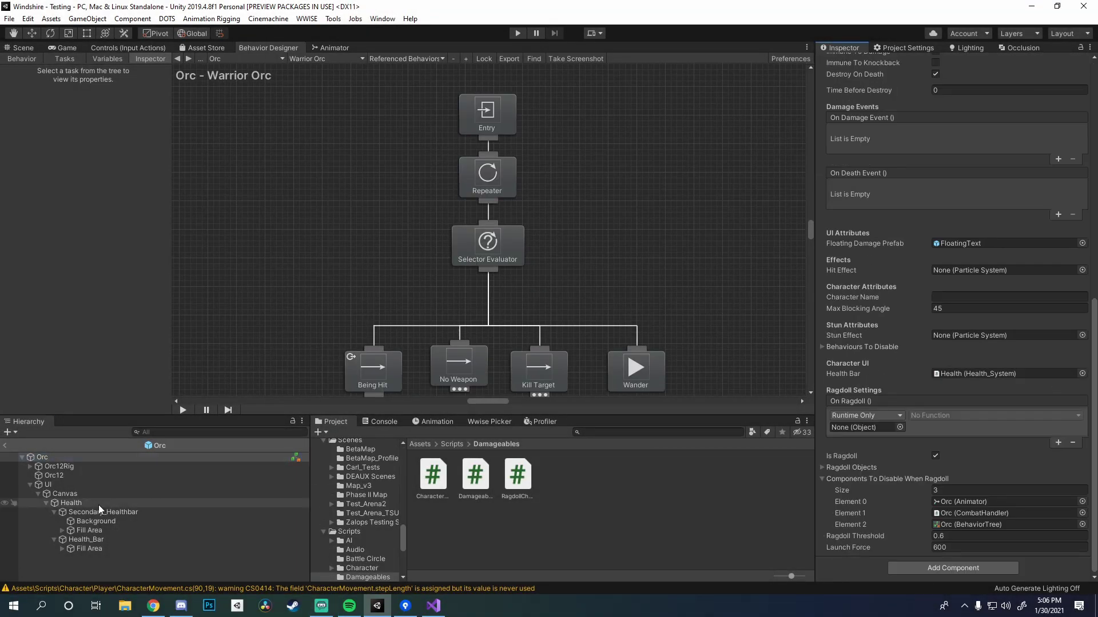
pyautogui.click(972, 416)
pyautogui.moveTo(967, 504)
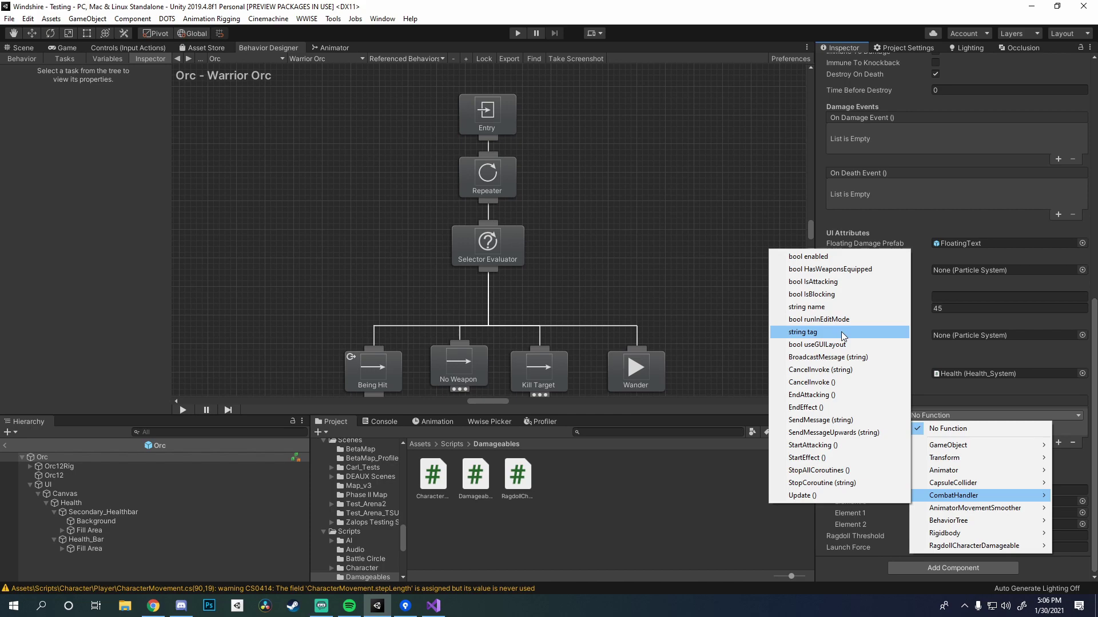
# - In CombatHandler.cs, add blank lines above DropWeapon for the new DropAllWeapons method
pyautogui.hotkey('alt', 'Tab')
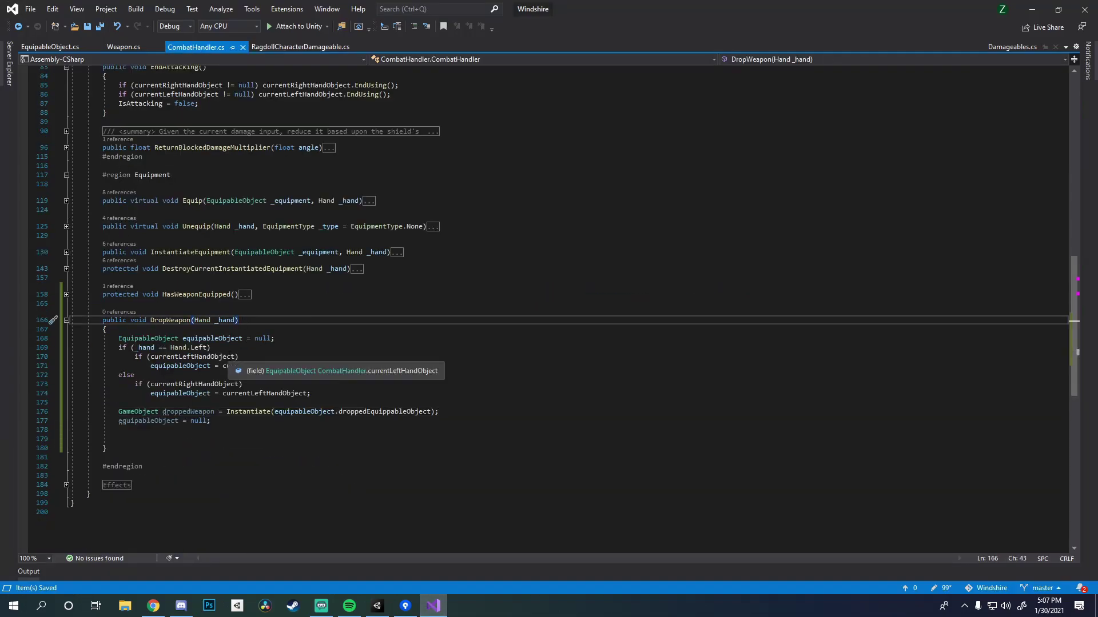
pyautogui.click(227, 312)
pyautogui.press('Return')
pyautogui.press('Return')
pyautogui.press('Up')
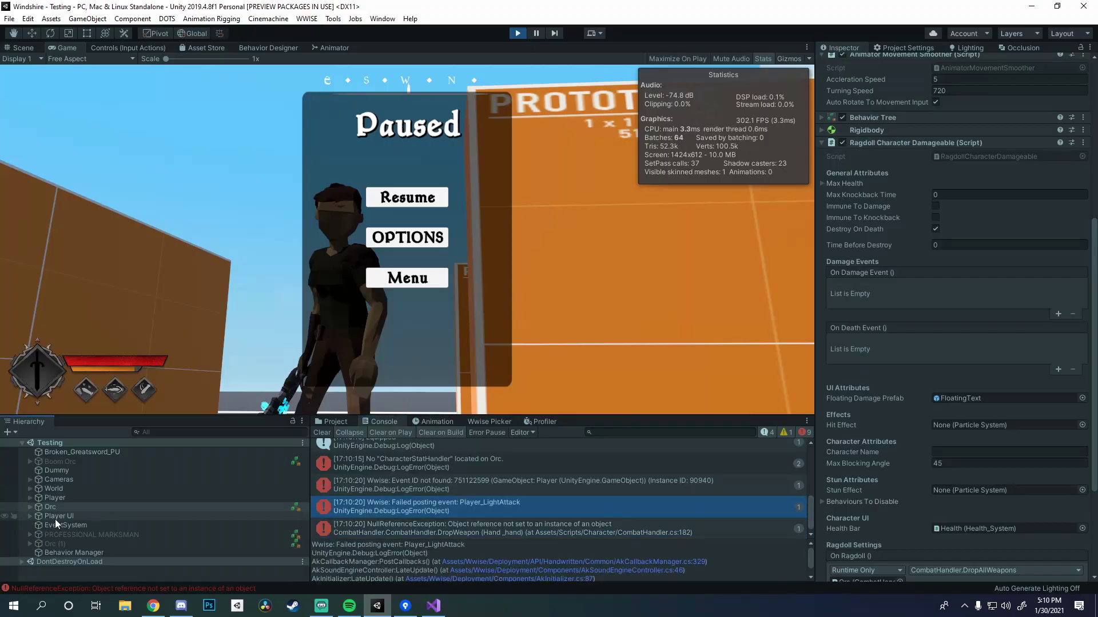
# - Select the Orc, return to Unity, and resume then pause the running game
pyautogui.click(50, 507)
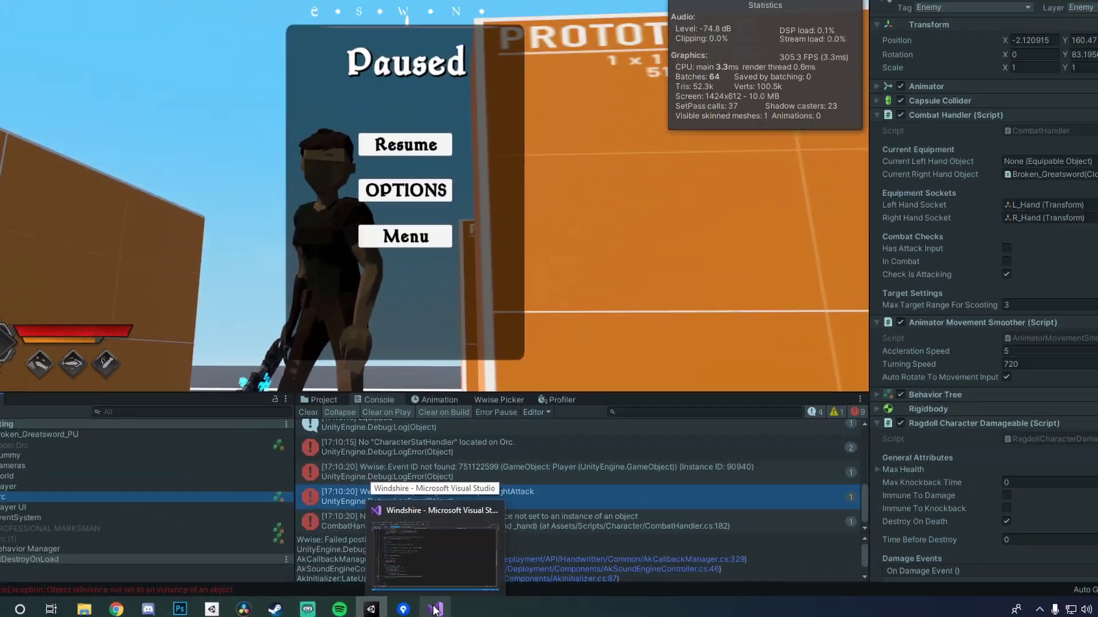
pyautogui.click(434, 610)
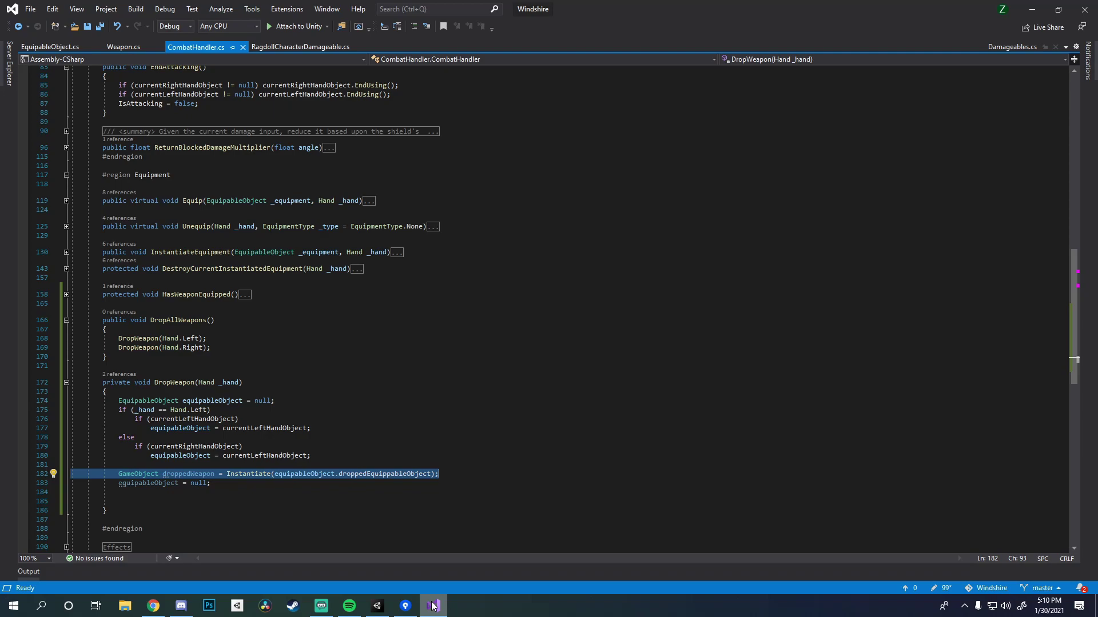
pyautogui.click(433, 606)
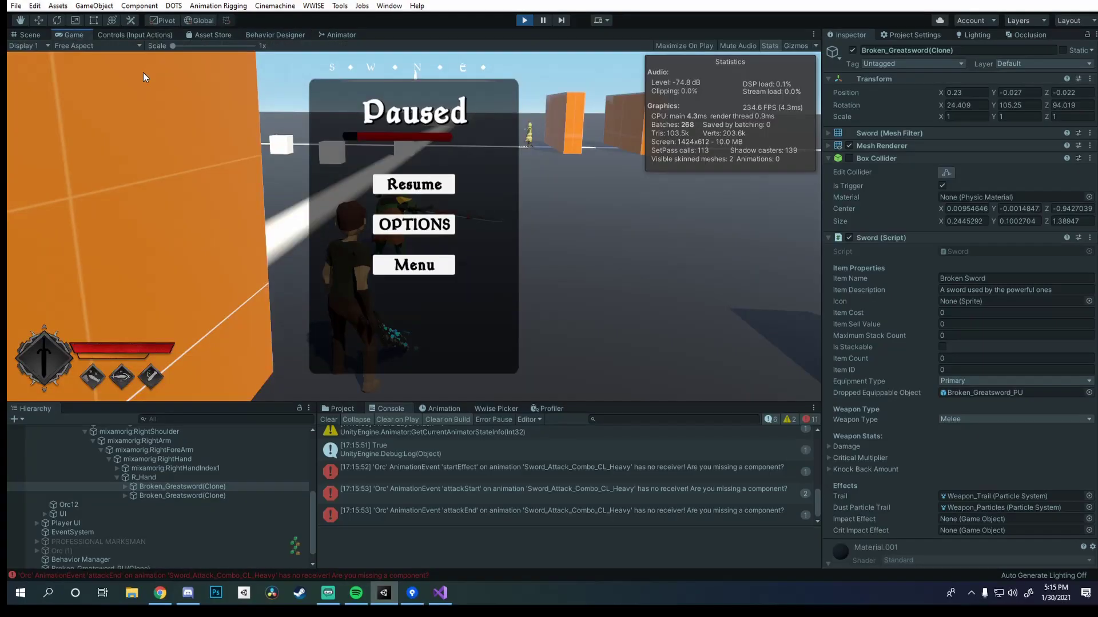
pyautogui.press('Escape')
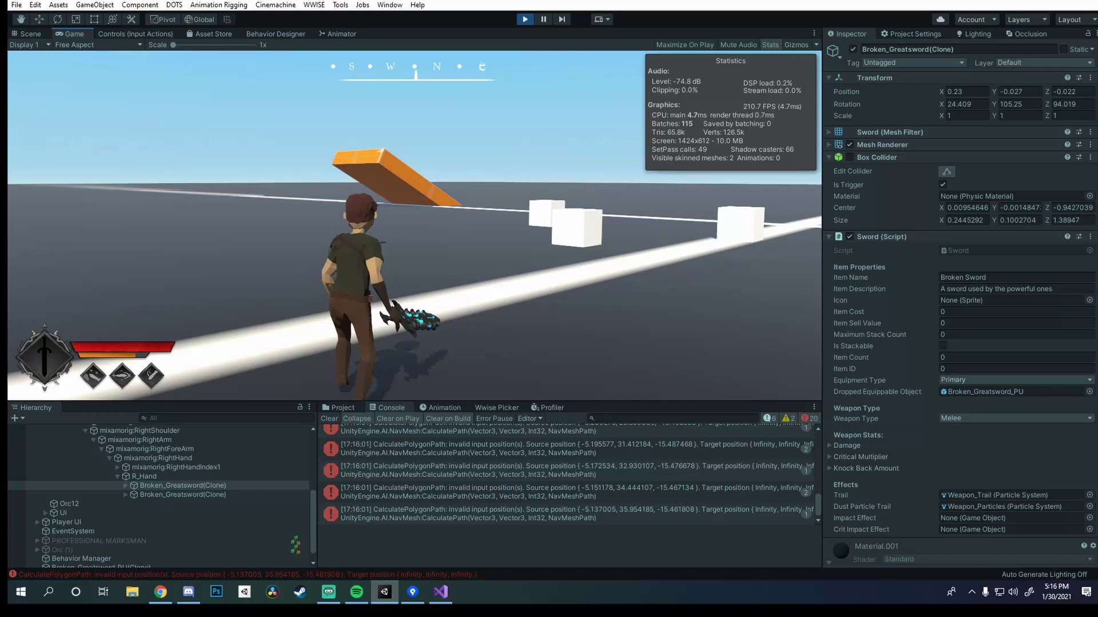
pyautogui.press('Escape')
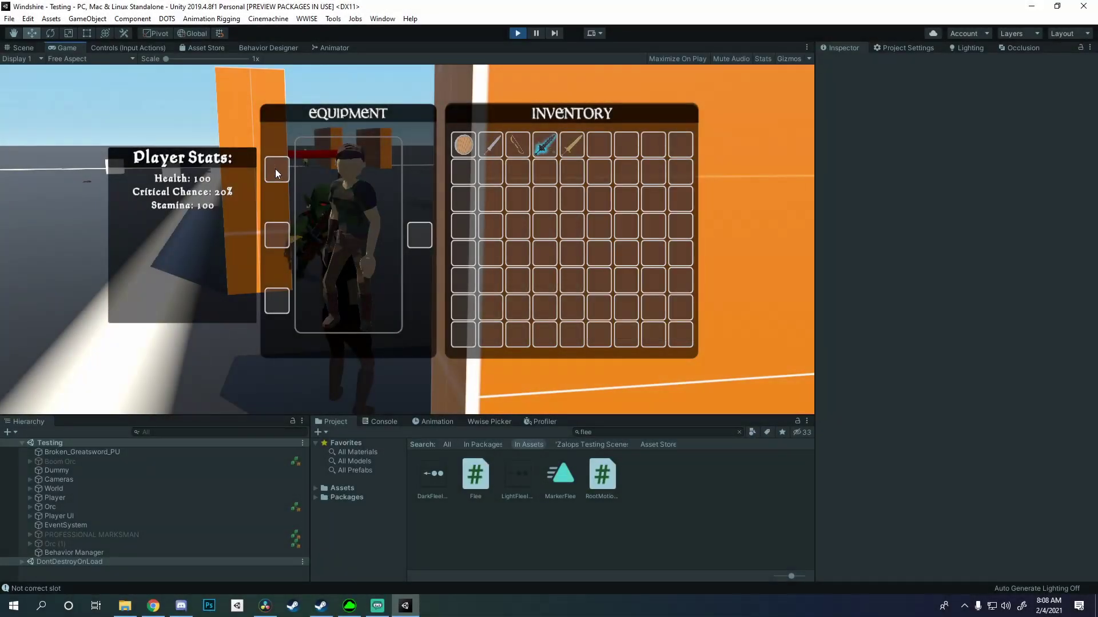
# - Re-equip the blue sword, close the inventory, and strike the orc while chasing it along the wall
pyautogui.moveTo(544, 145); pyautogui.dragTo(285, 178)
pyautogui.press('i')
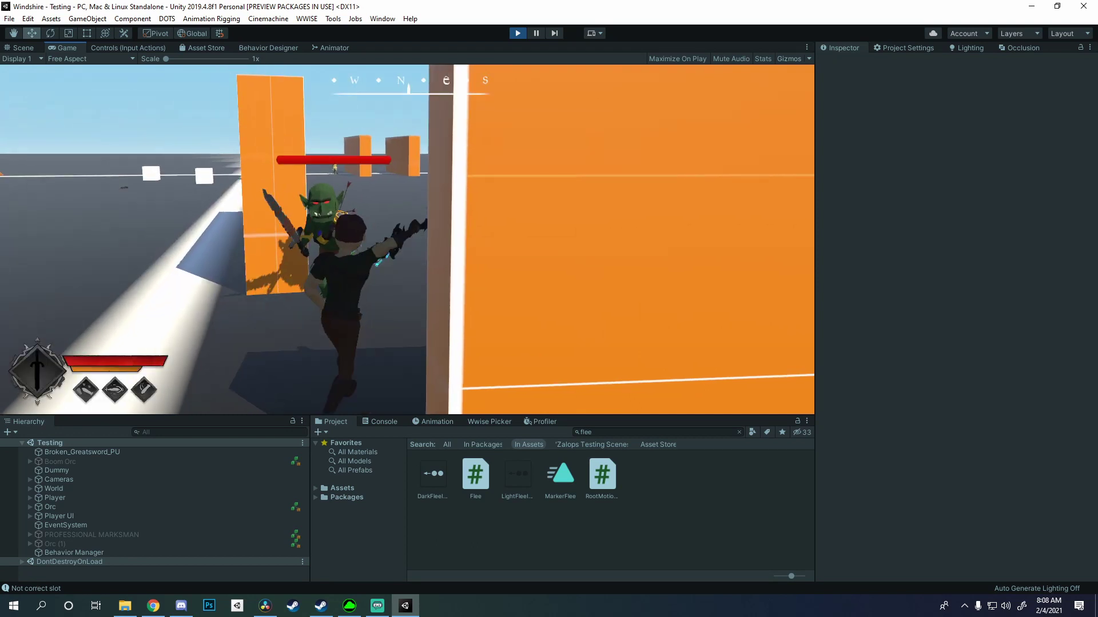
pyautogui.press('w')
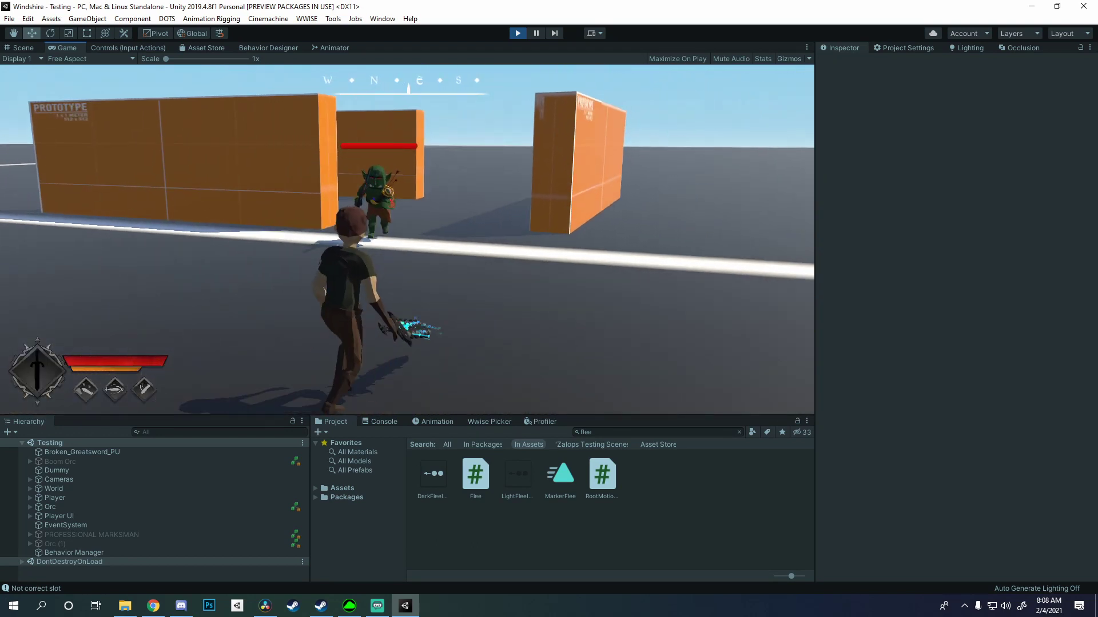
pyautogui.click(407, 240)
pyautogui.click(407, 239)
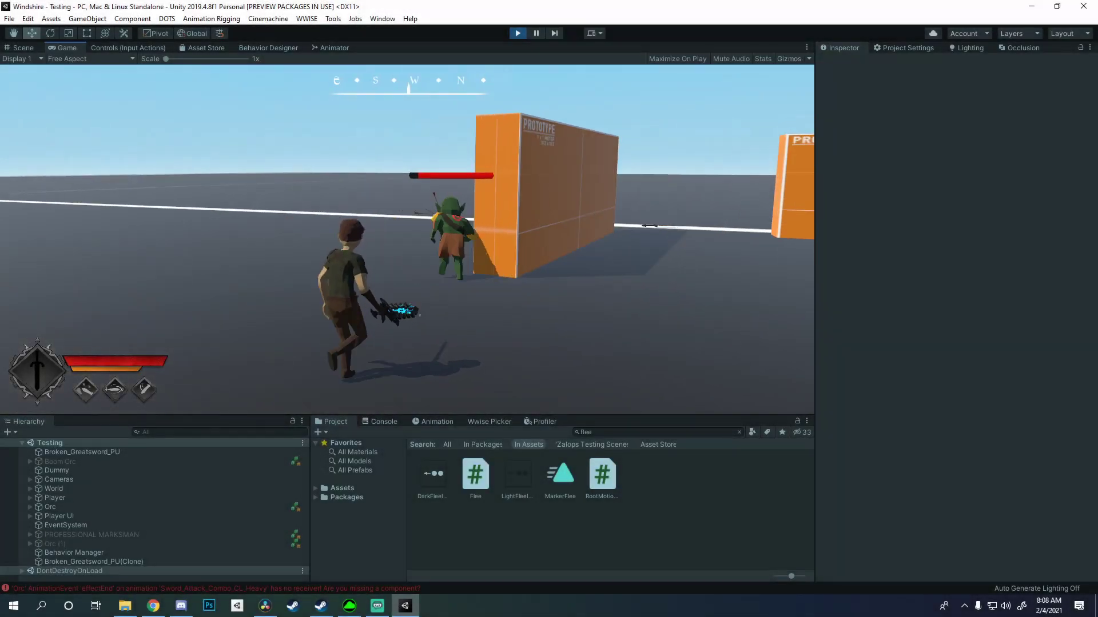
pyautogui.press('w')
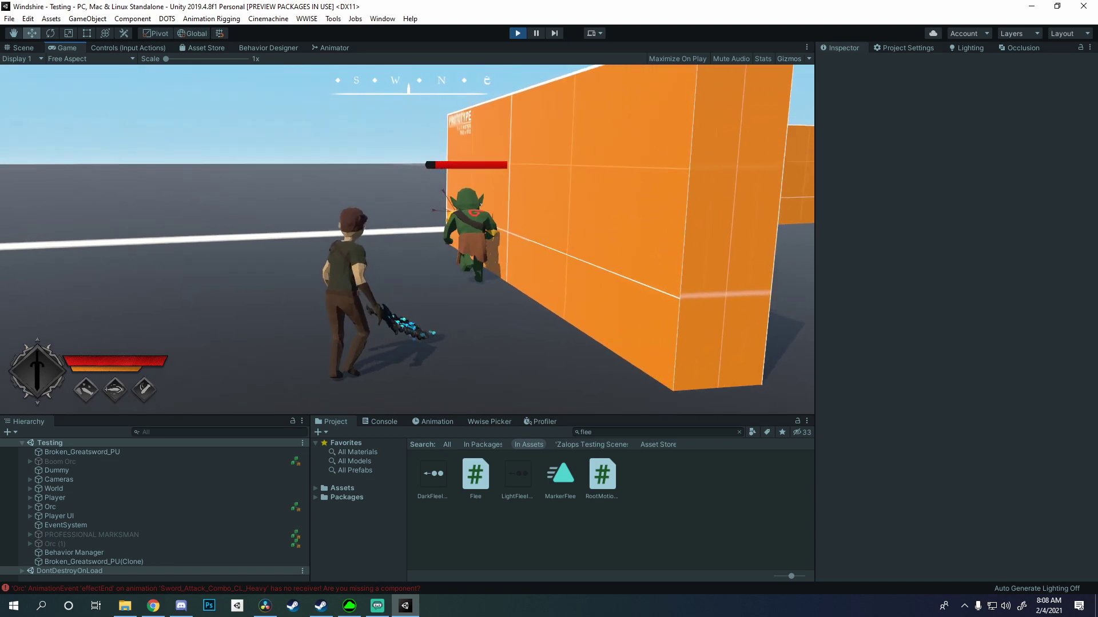
pyautogui.press('w')
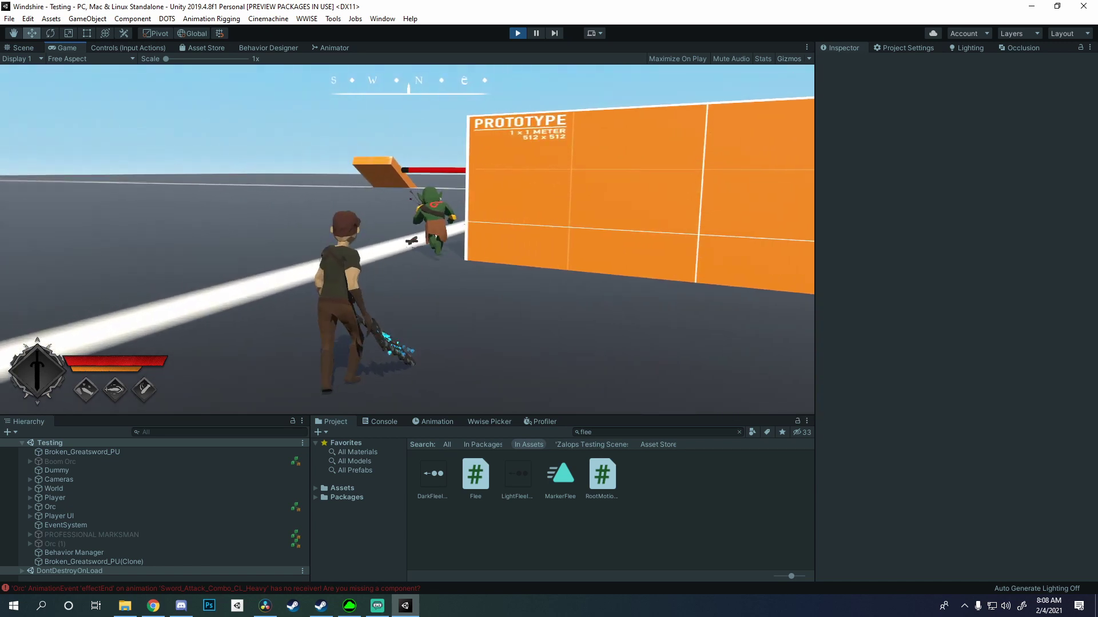
pyautogui.press('w')
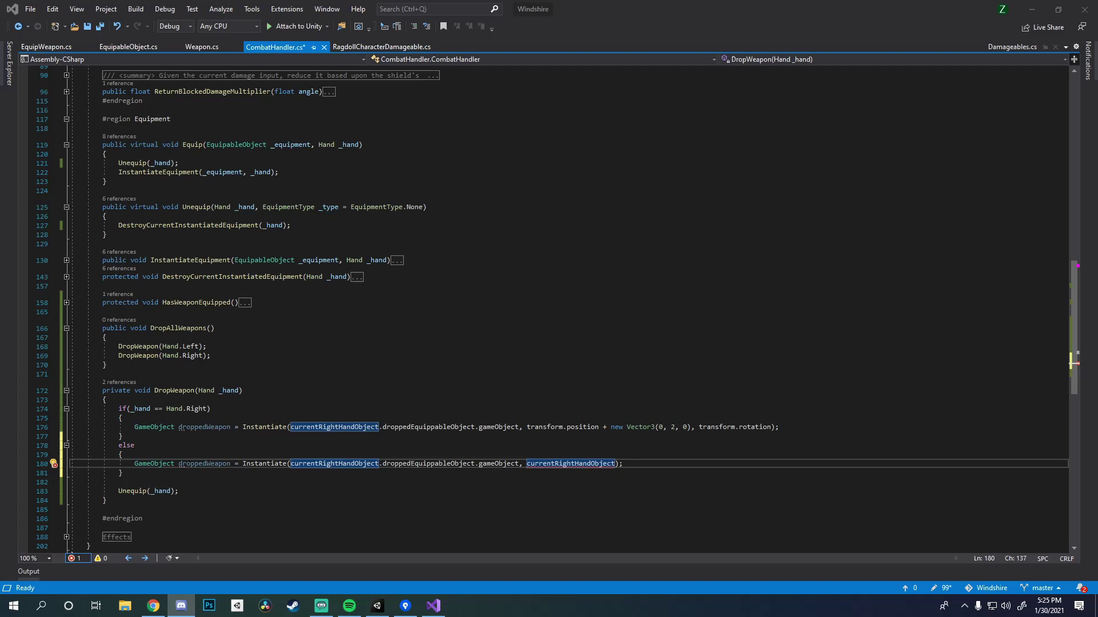
# - Replace the Instantiate arguments with currentLeftHandObject.transform (line 180) and currentRightHandObject (line 176)
pyautogui.moveTo(526, 464); pyautogui.dragTo(662, 464)
pyautogui.write('currentLeftHandObject.transform')
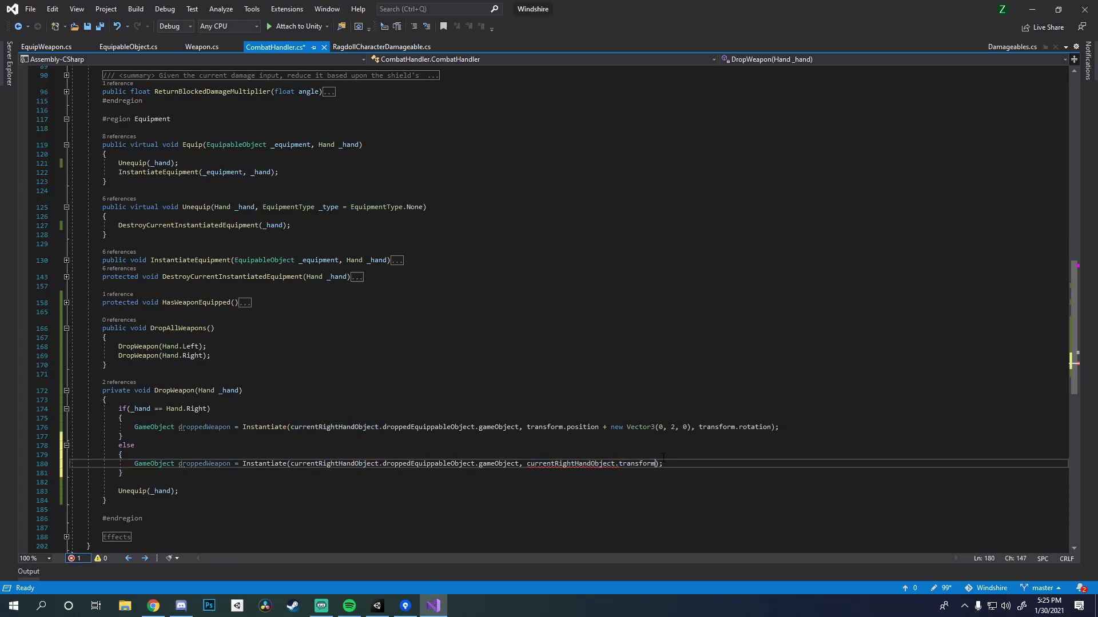
pyautogui.moveTo(526, 427); pyautogui.dragTo(774, 427)
pyautogui.write('currentRightHandObject')
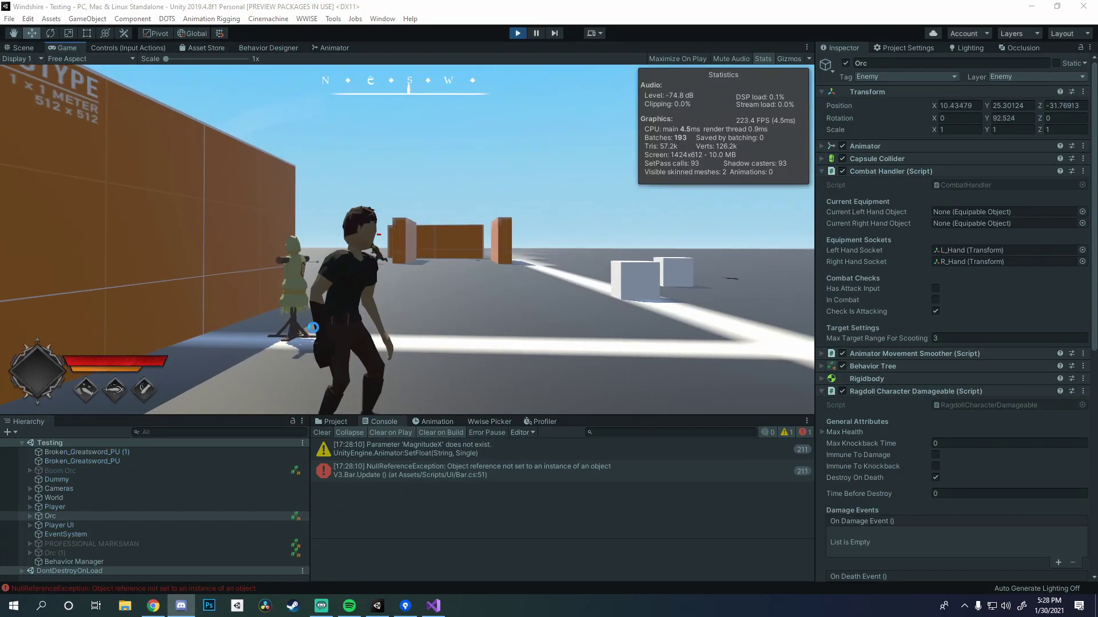
# - Pause the running game during the orc combat test
pyautogui.press('Escape')
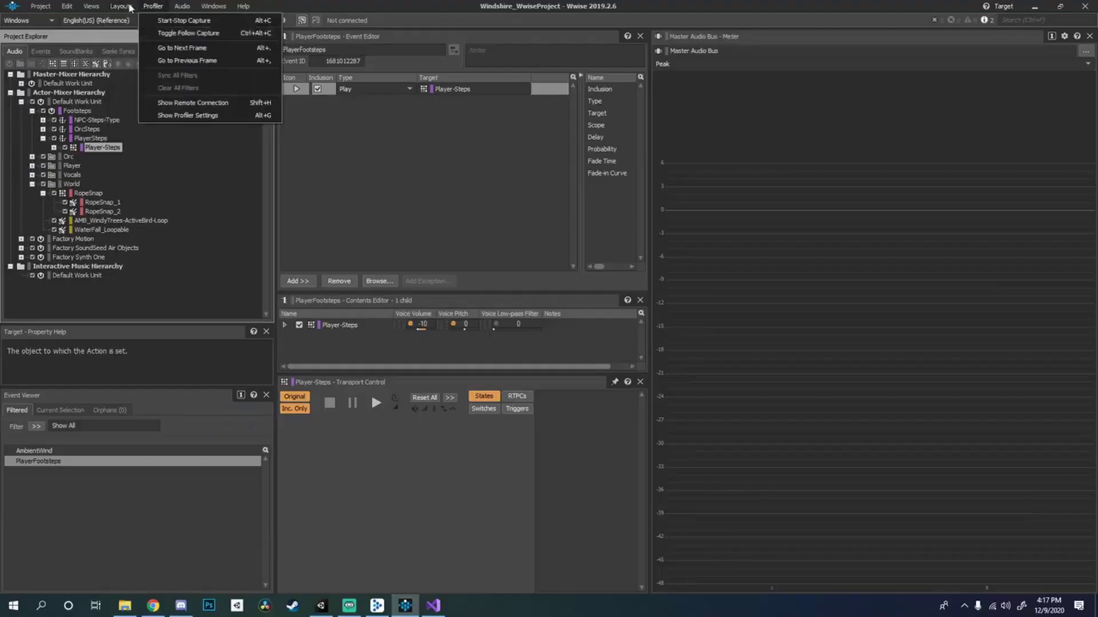
# - Switch Wwise to the SoundBank layout showing deaux_windshireSoundBank with its hierarchies and events
pyautogui.click(122, 6)
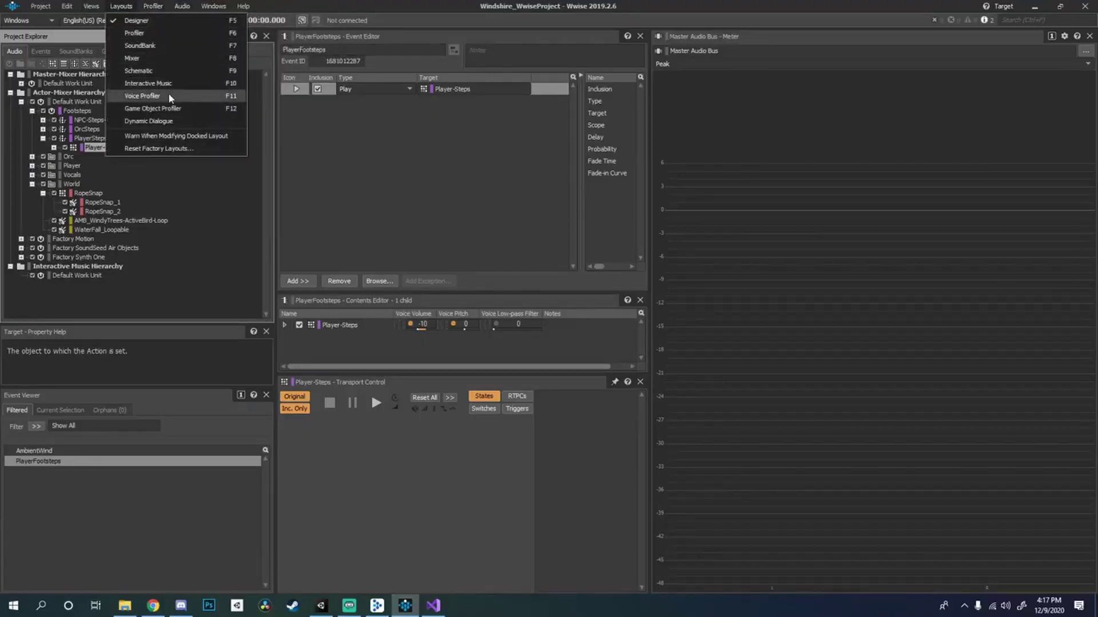
pyautogui.click(204, 59)
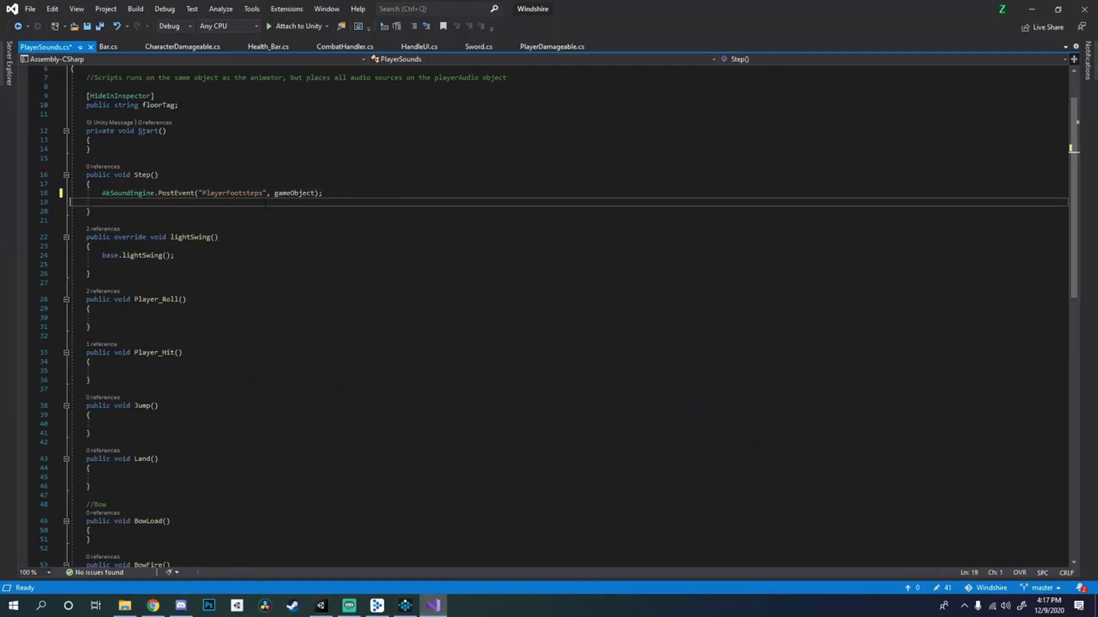
pyautogui.doubleClick(232, 193)
pyautogui.click(377, 605)
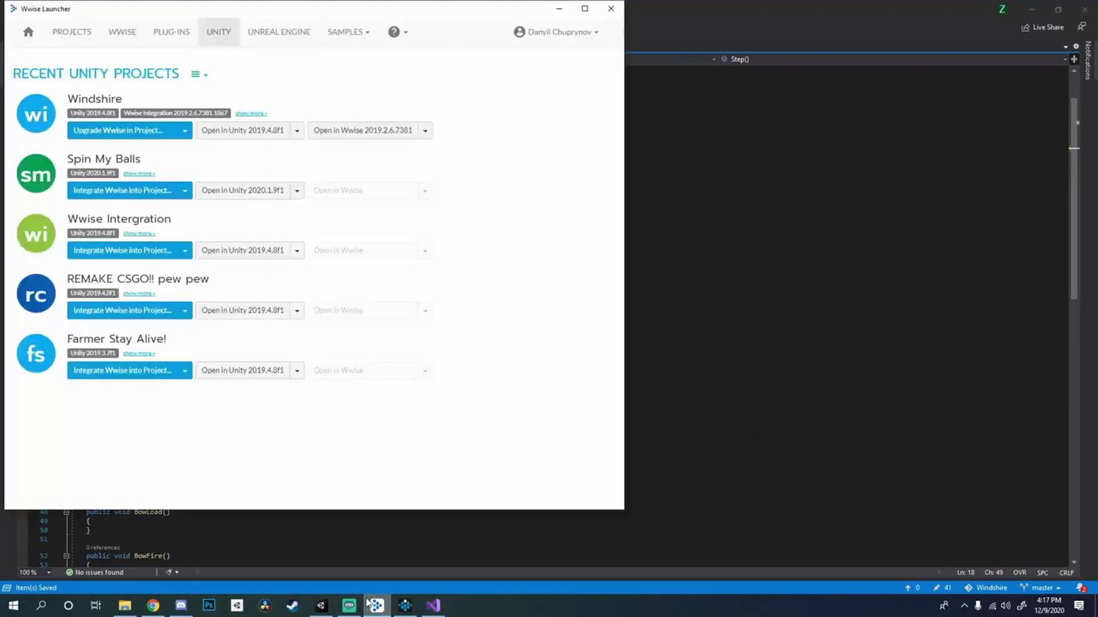
pyautogui.click(404, 606)
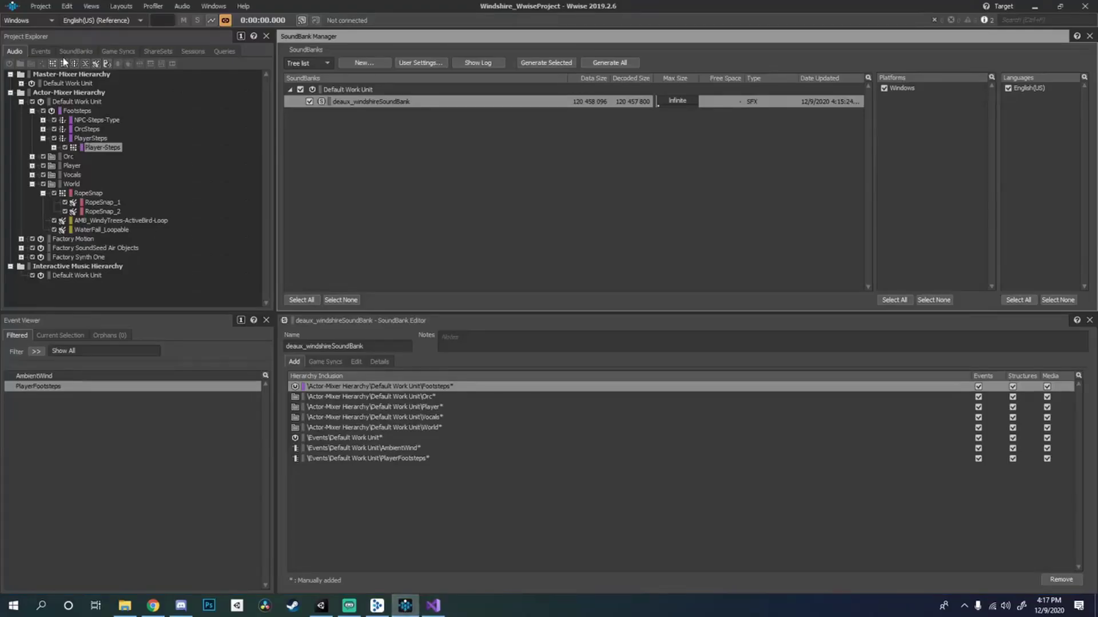
# - Make line 18's PostEvent call use "PlayerFootsteps" with gameObject, then return to Unity
pyautogui.click(41, 51)
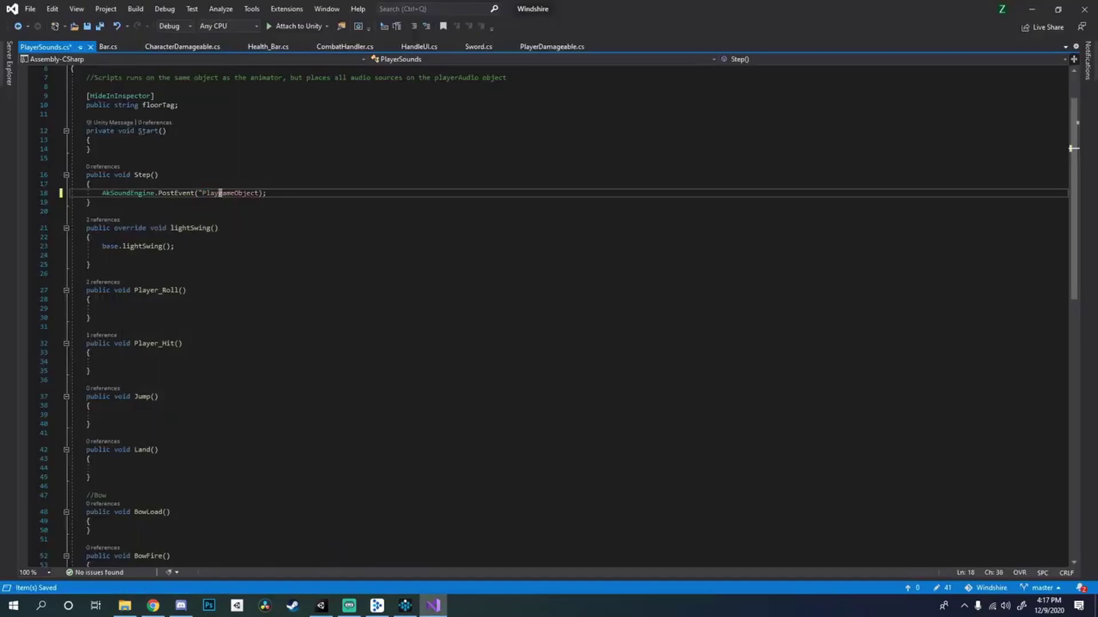
pyautogui.write('erFootsteps",')
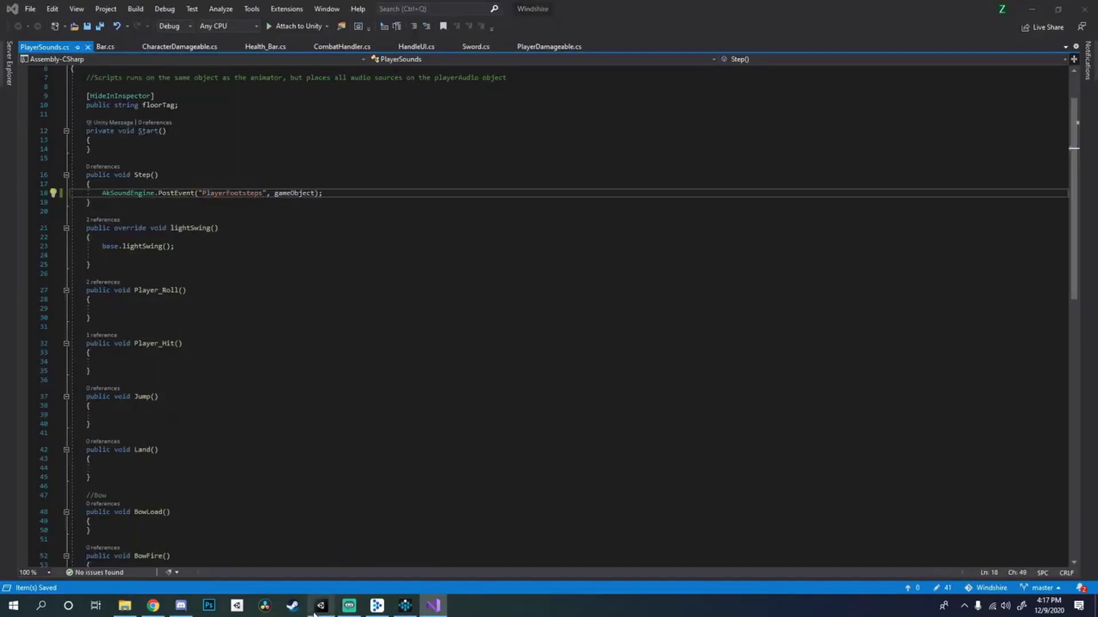
pyautogui.click(316, 608)
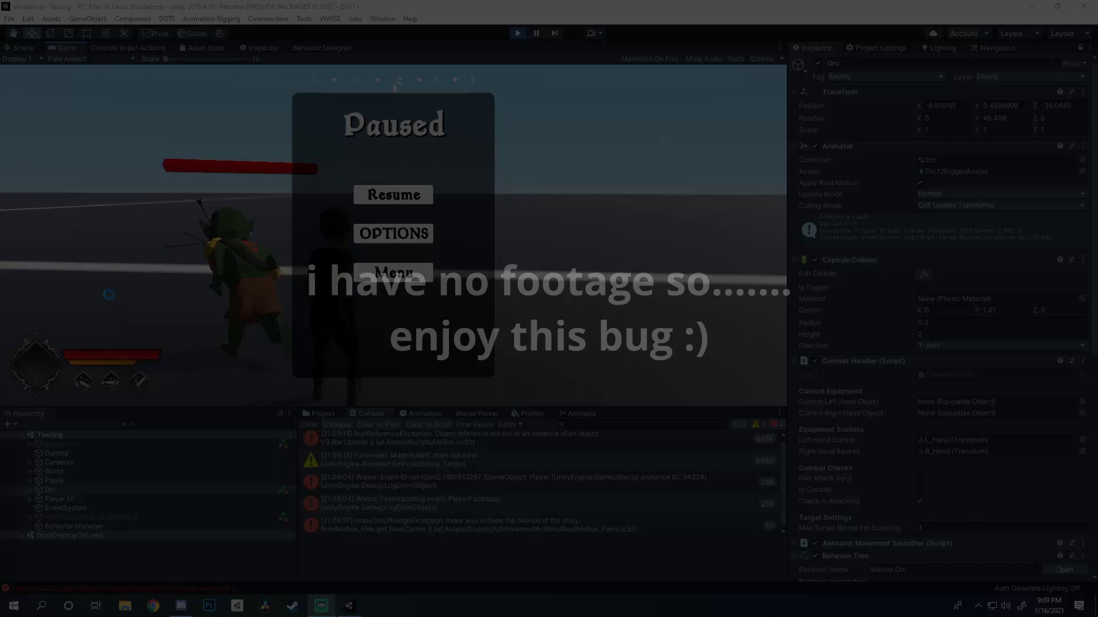
# - Dismiss the game's Paused menu with Escape to resume play
pyautogui.press('Escape')
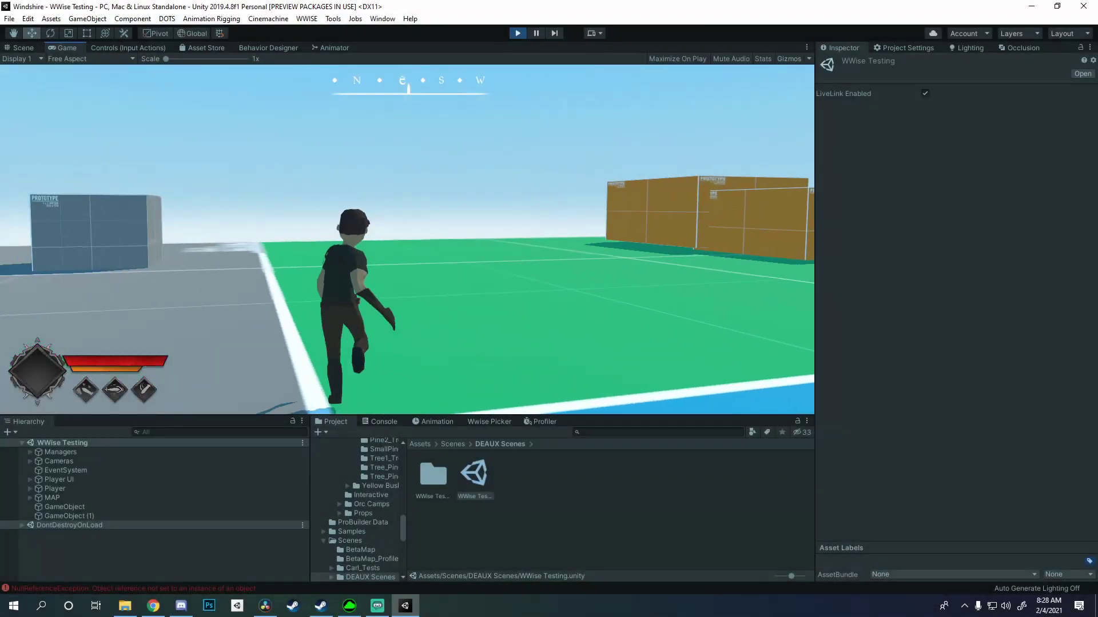
# - Run the player forward across the field onto the brown floor toward the crates
pyautogui.press('w')
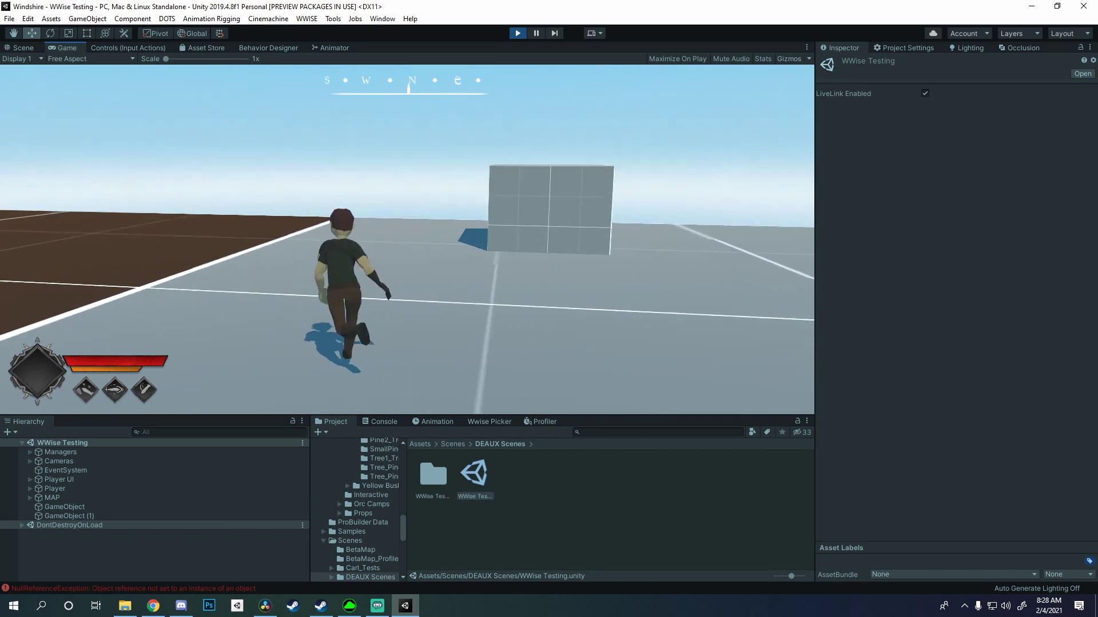
pyautogui.press('w')
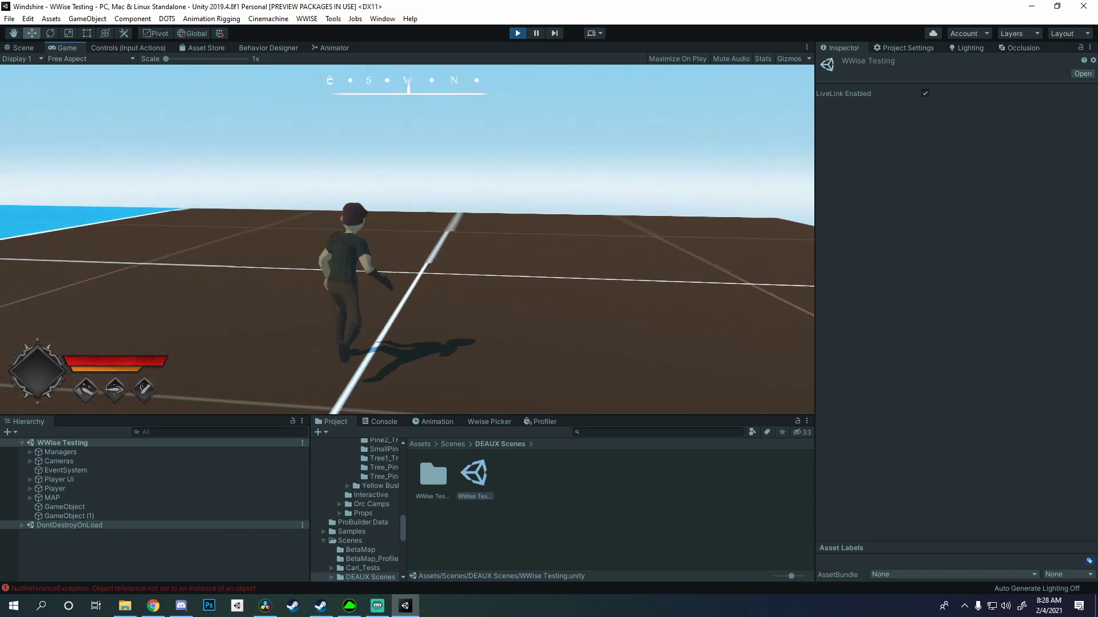
pyautogui.press('w')
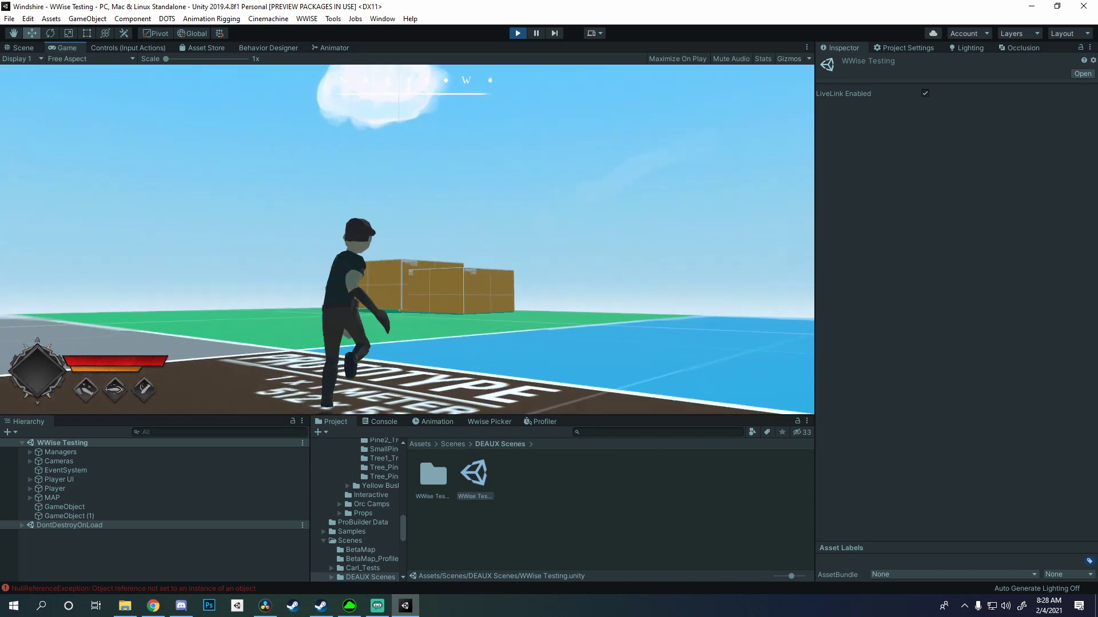
pyautogui.press('w')
# - Check the inventory, swing the sword, equip the bow with its 100 arrows, then pause
pyautogui.press('i')
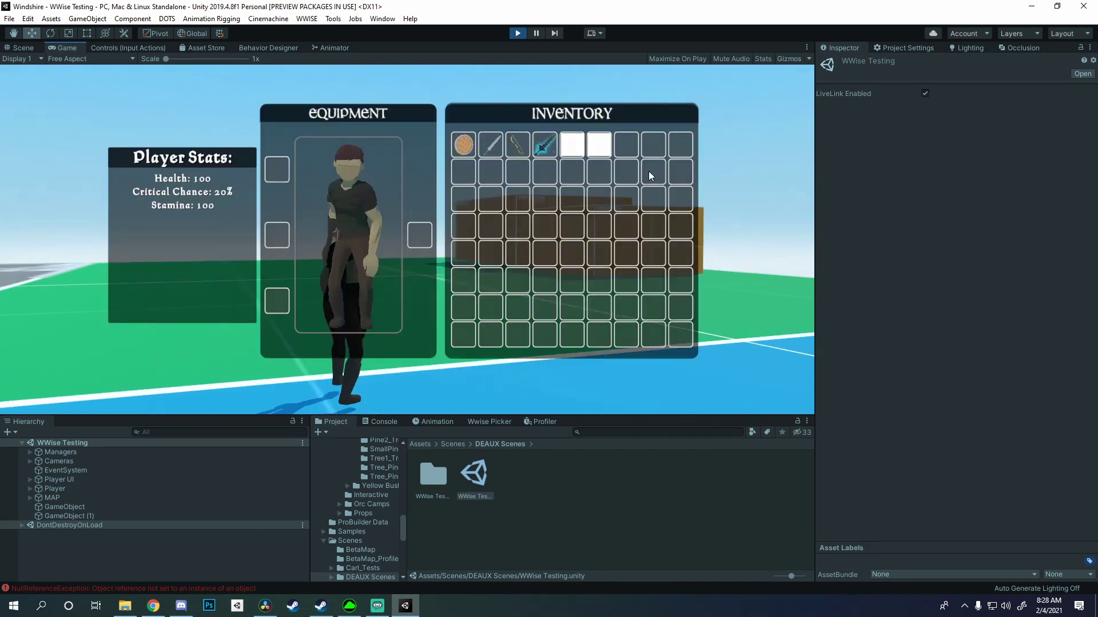
pyautogui.press('i')
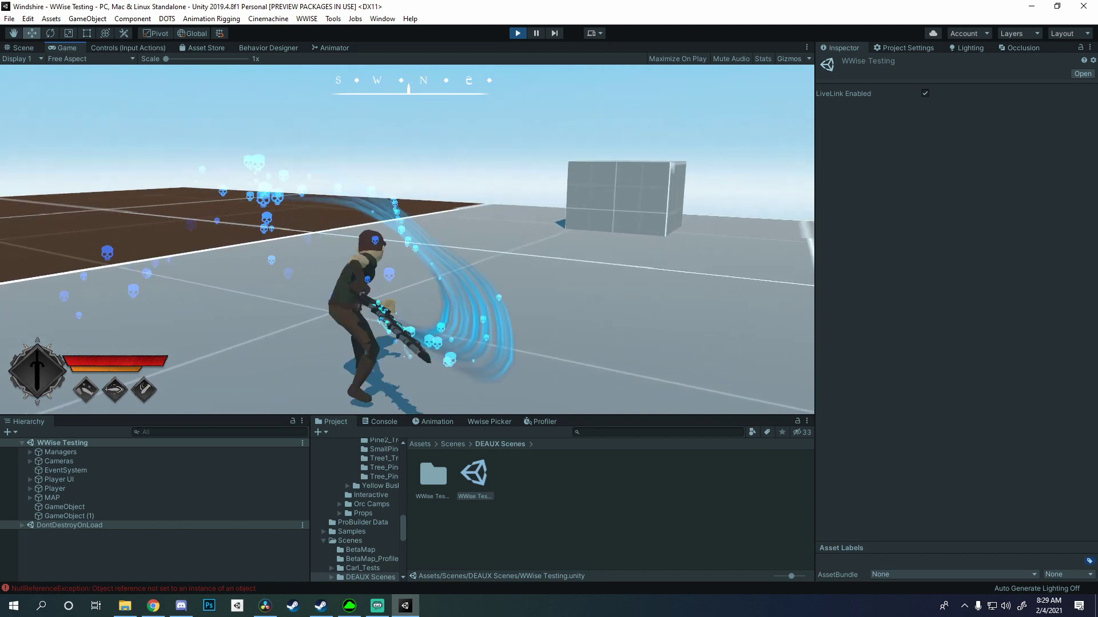
pyautogui.press('i')
pyautogui.press('i')
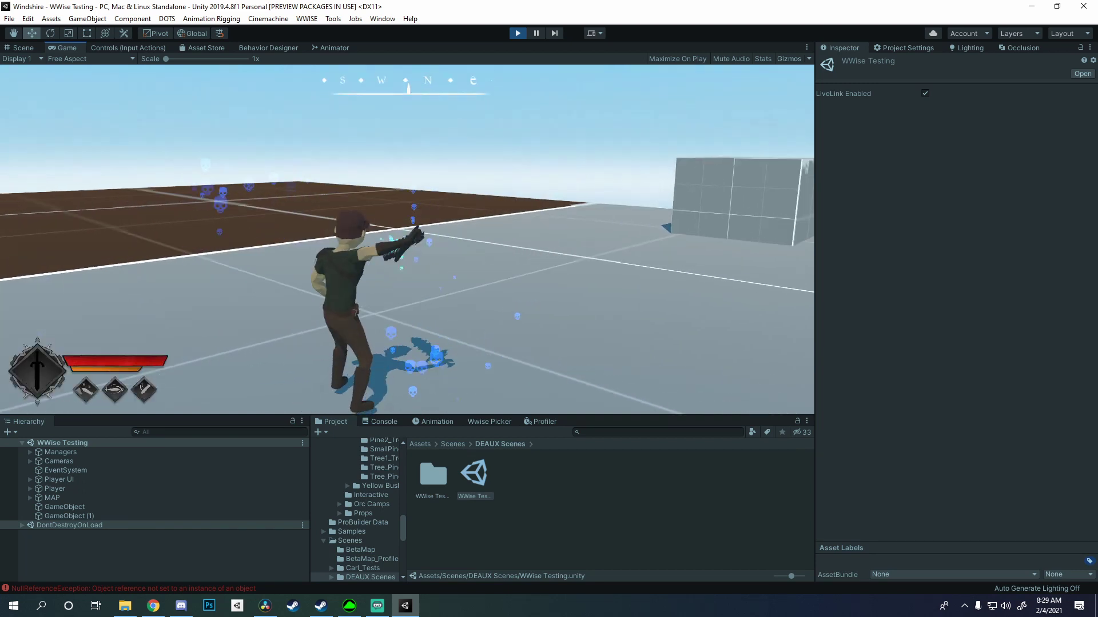
pyautogui.press('w')
pyautogui.press('2')
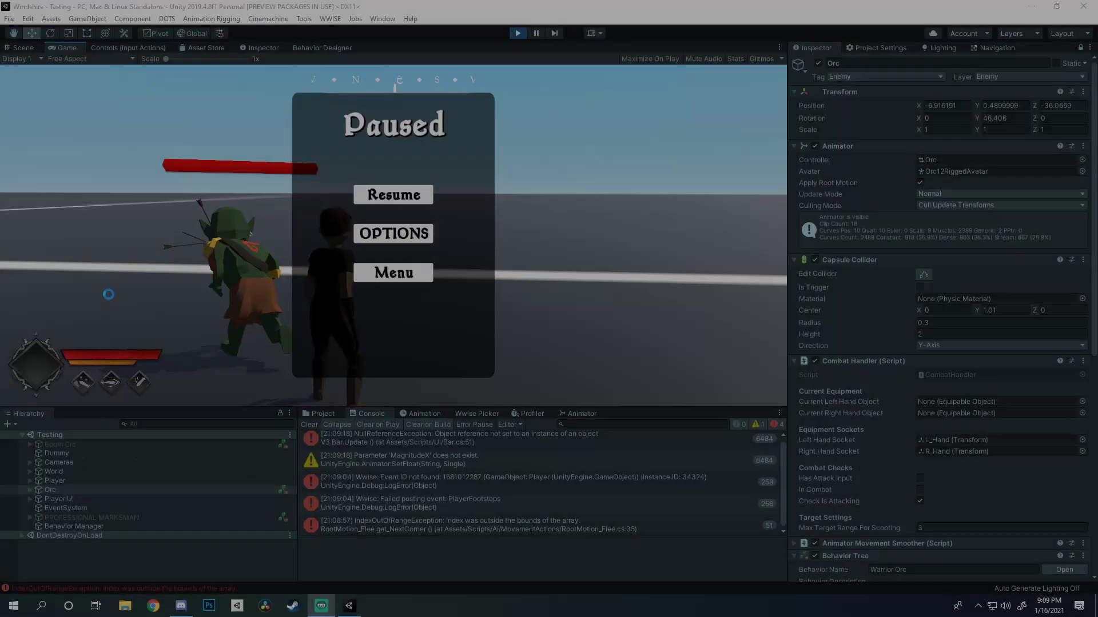
pyautogui.press('Escape')
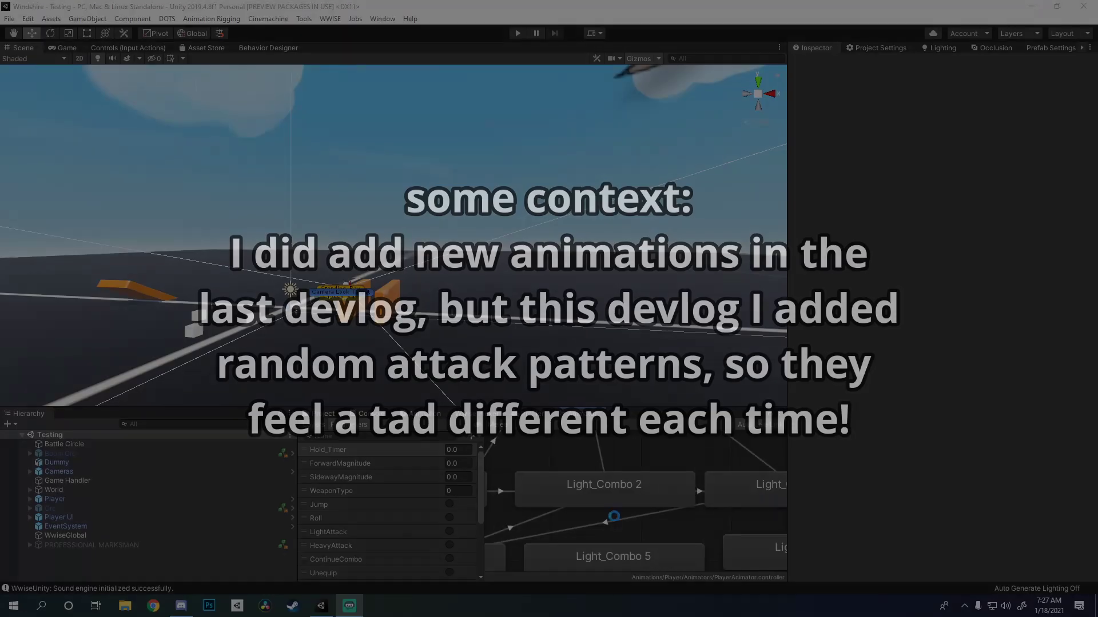
# - Add a new Int animator parameter named randomAttackInt
pyautogui.click(249, 70)
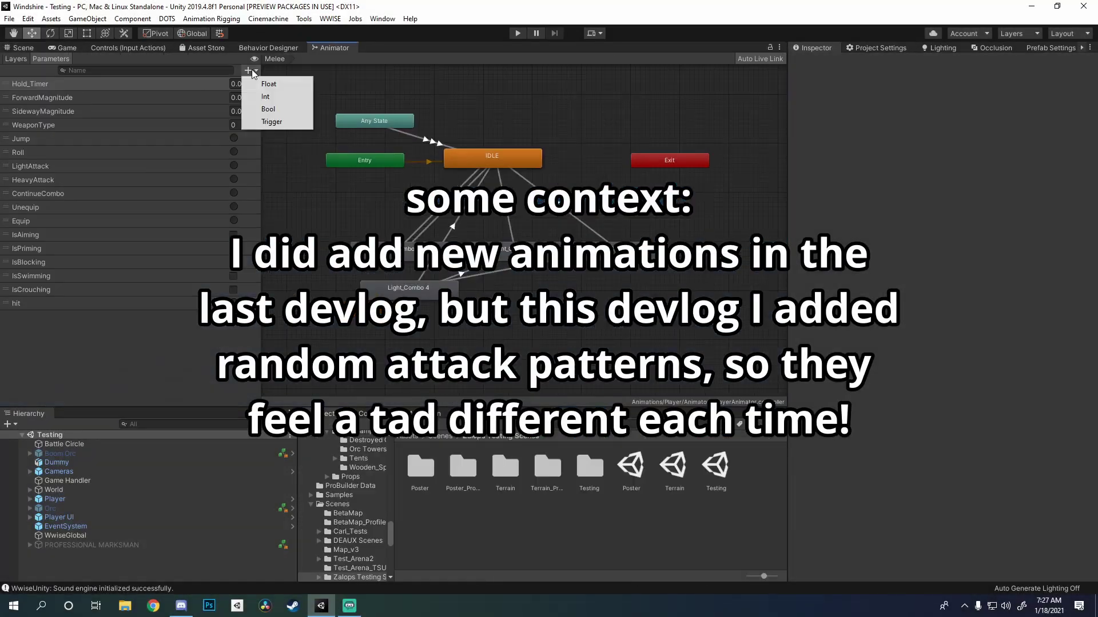
pyautogui.click(280, 98)
pyautogui.write('randomAttack')
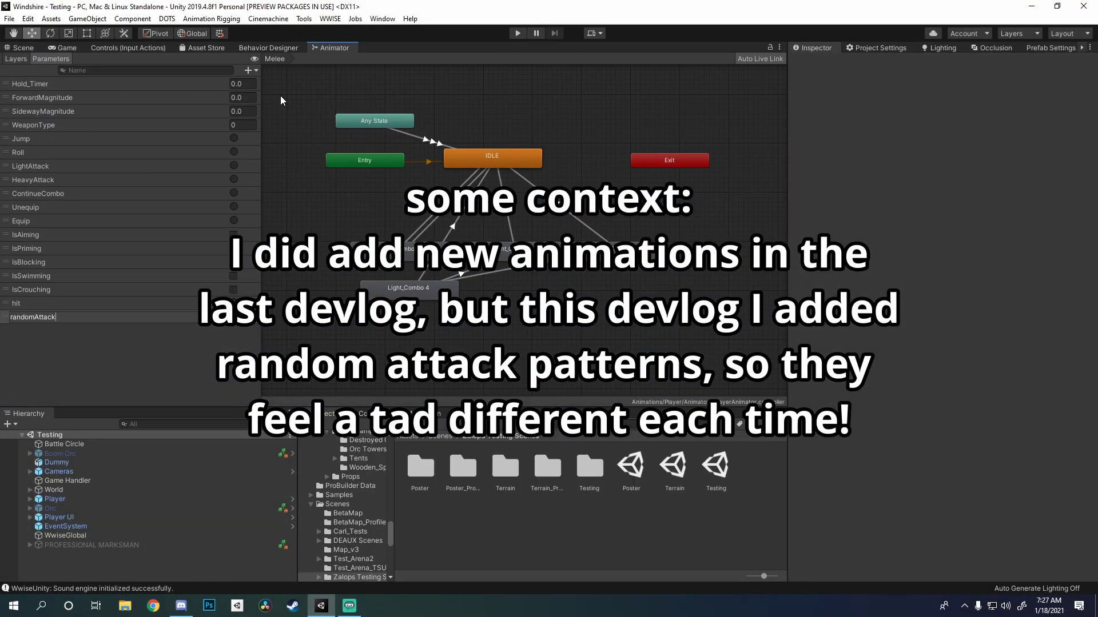
pyautogui.write('Int')
pyautogui.press('Return')
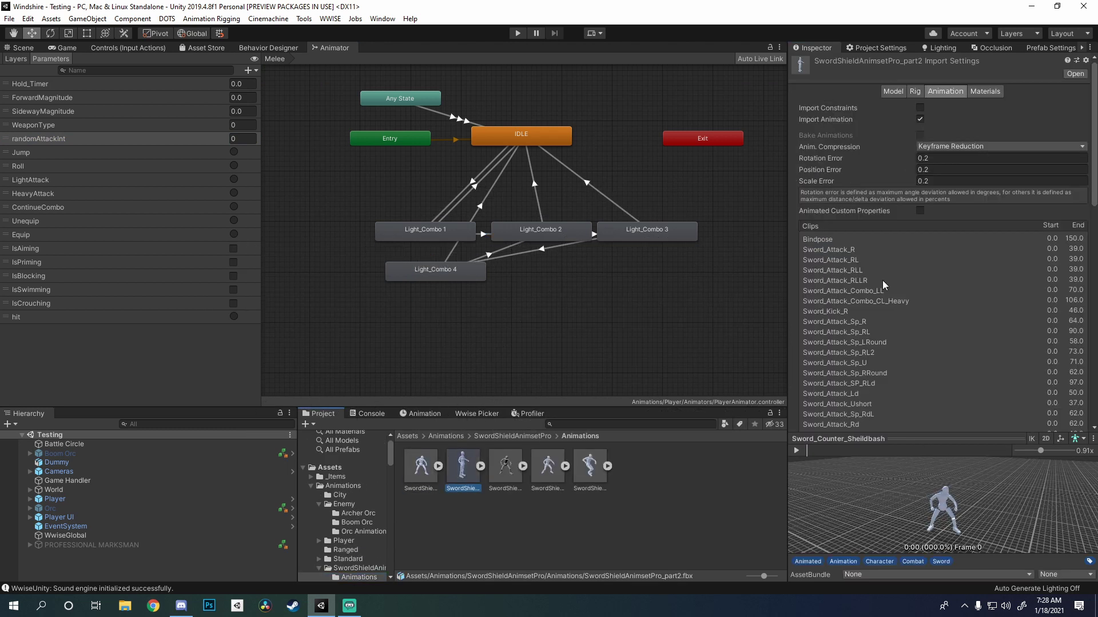
# - Preview the Sword_Attack_RLL, Sword_Attack_Combo_LL and Sword_Attack_Sp_RL clips, then exit Play mode
pyautogui.press('Down')
pyautogui.press('Down')
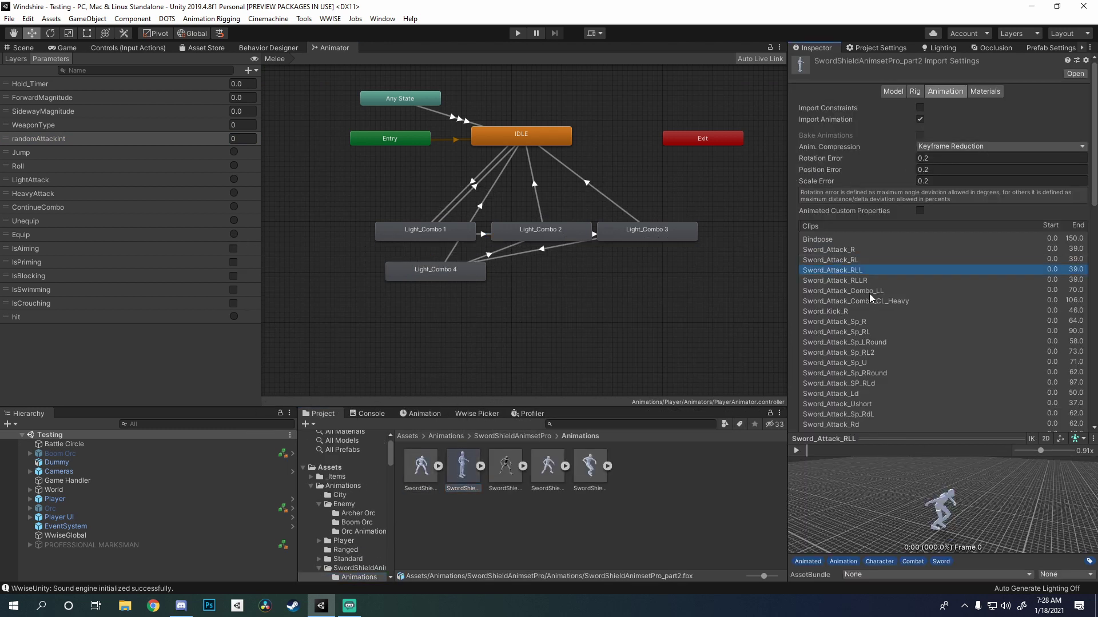
pyautogui.press('Down')
pyautogui.press('Down')
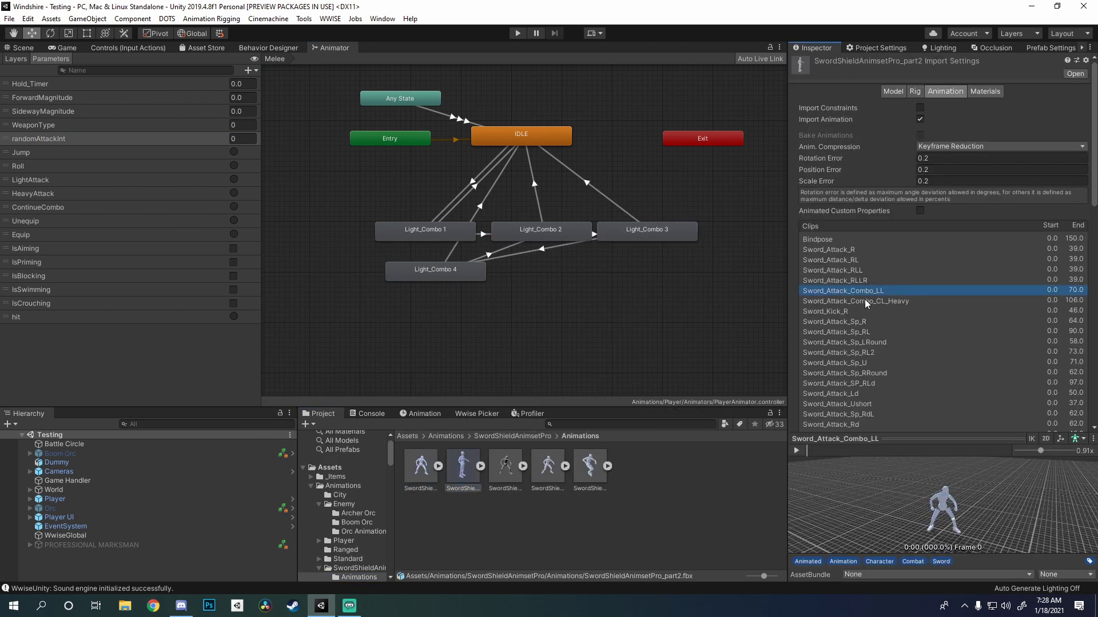
pyautogui.press('Down')
pyautogui.press('Down')
pyautogui.press('Down')
pyautogui.press('Down')
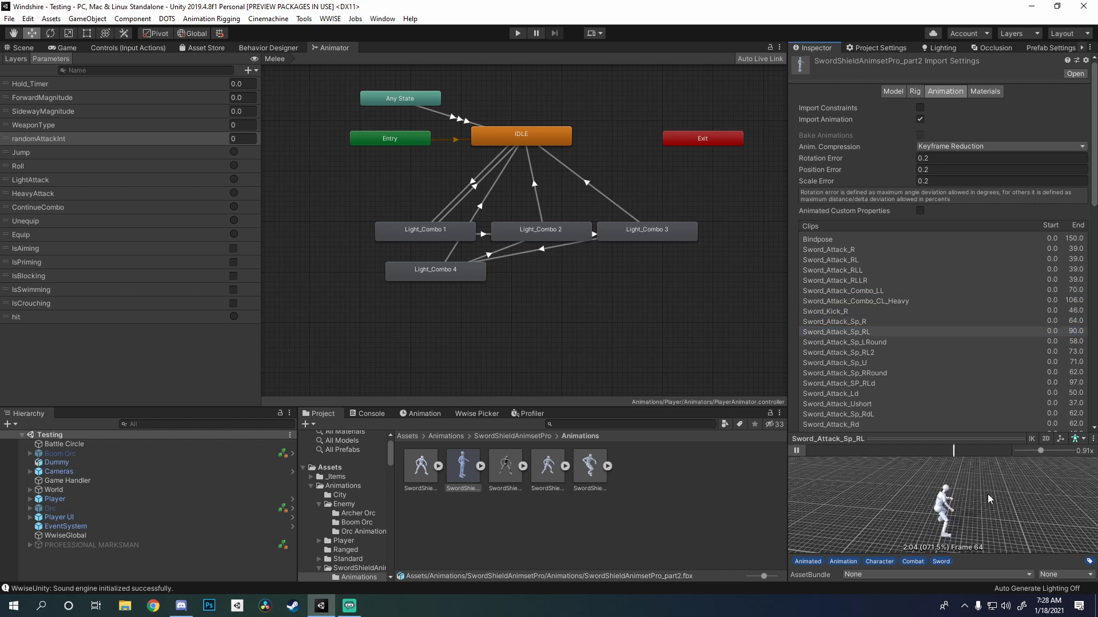
pyautogui.rightClick(526, 296)
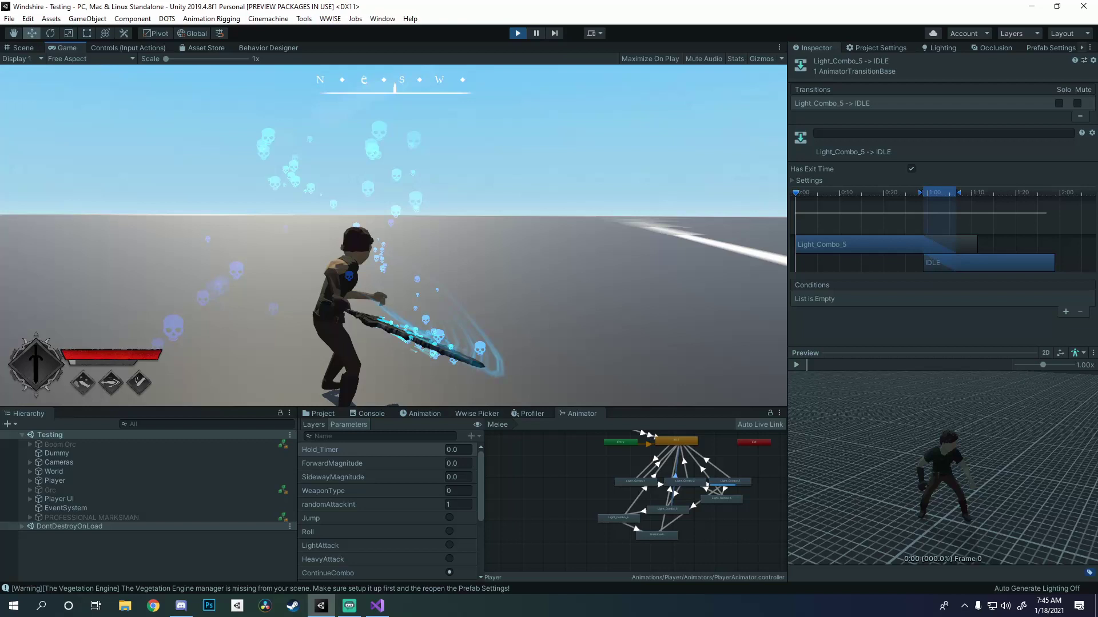
pyautogui.press('Escape')
pyautogui.click(517, 33)
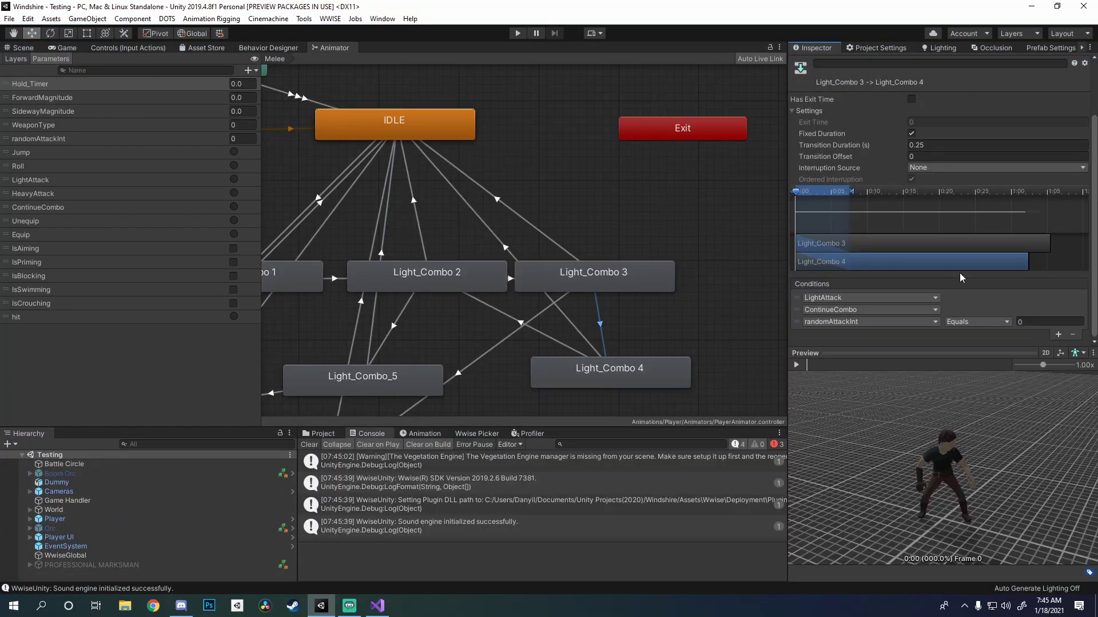
# - Change the Light_Combo 3 to Shieldbash transition's exit time from 0.7 to 0.5
pyautogui.moveTo(631, 371); pyautogui.dragTo(720, 317, button='middle')
pyautogui.click(653, 229)
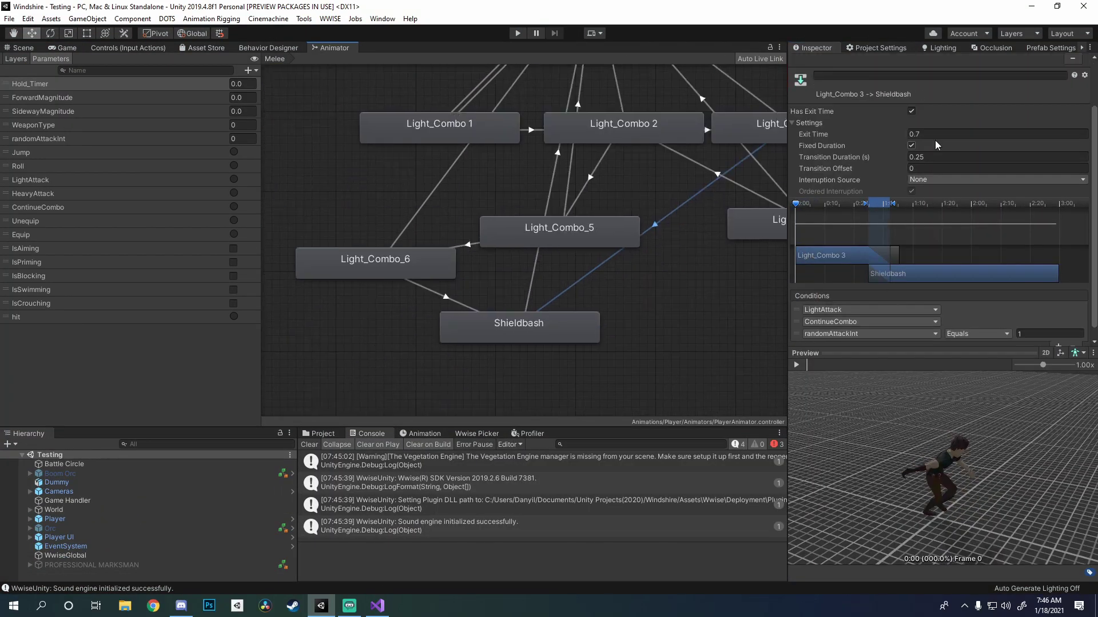
pyautogui.moveTo(652, 229); pyautogui.dragTo(552, 251, button='middle')
pyautogui.click(923, 133)
pyautogui.write('0.5')
pyautogui.click(666, 163)
pyautogui.click(629, 189)
pyautogui.click(796, 364)
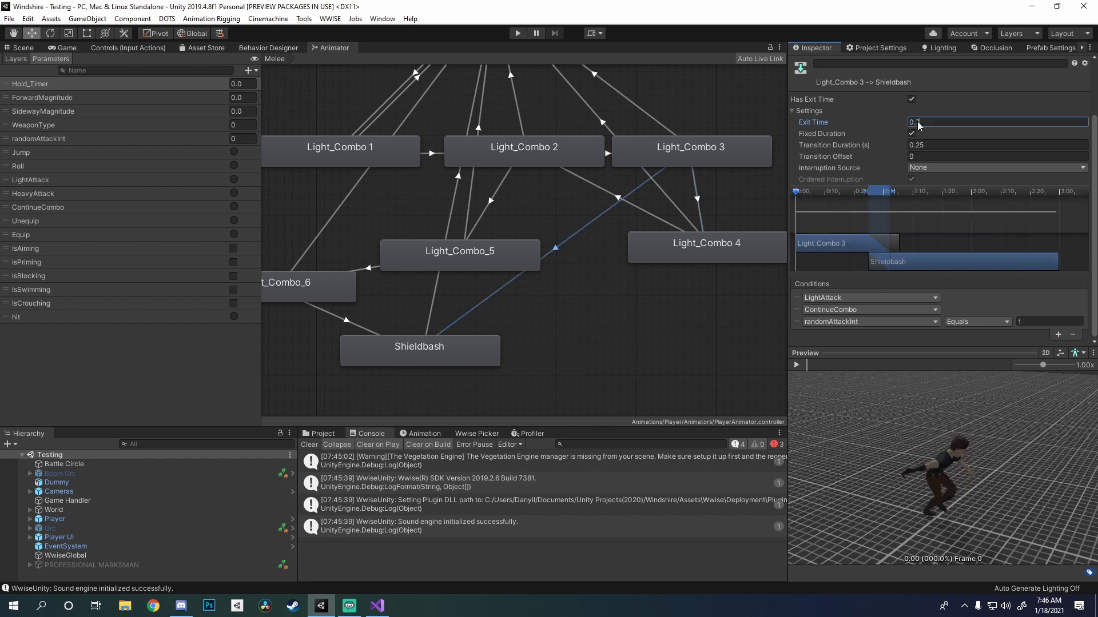
# - Open Light_Combo 3's ComboManager script, then inspect the Light_Combo 3 to Light_Combo 4 transition
pyautogui.click(668, 166)
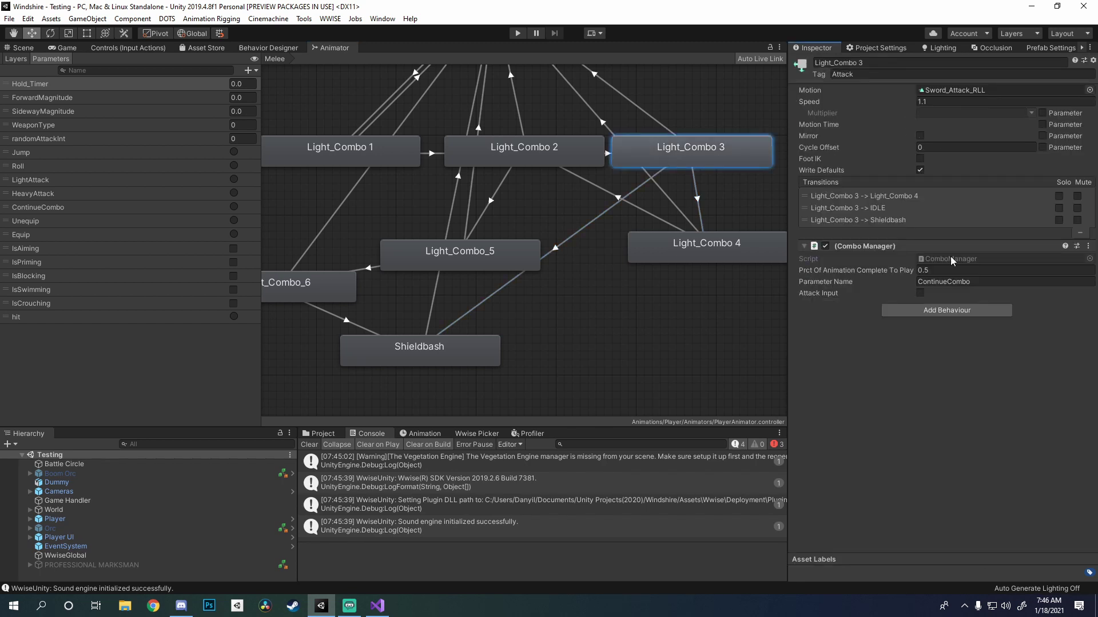
pyautogui.doubleClick(952, 259)
pyautogui.hotkey('alt', 'Tab')
pyautogui.click(697, 197)
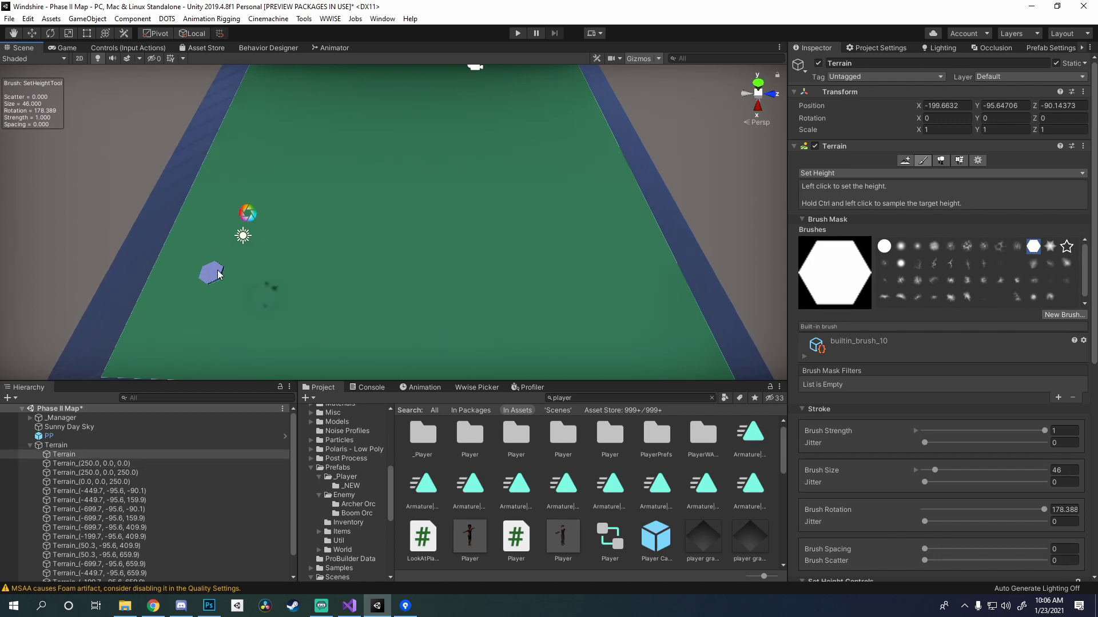
# - Cut the island outline across terrain tiles with a hexagon Set Height brush, then smooth the edges
pyautogui.moveTo(218, 270); pyautogui.dragTo(254, 297)
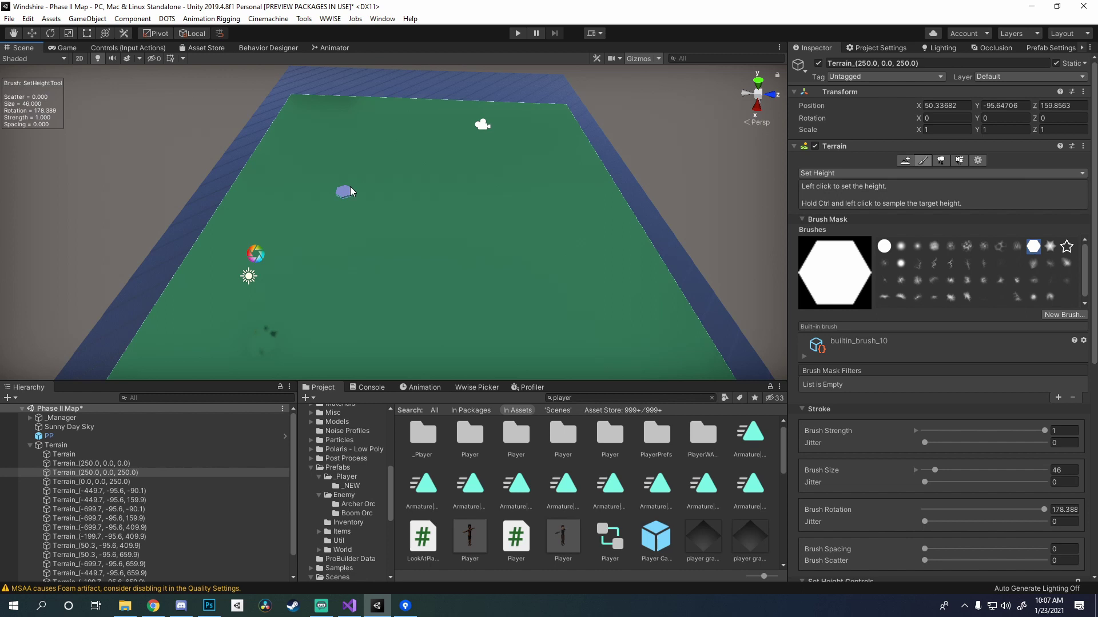
pyautogui.click(303, 186)
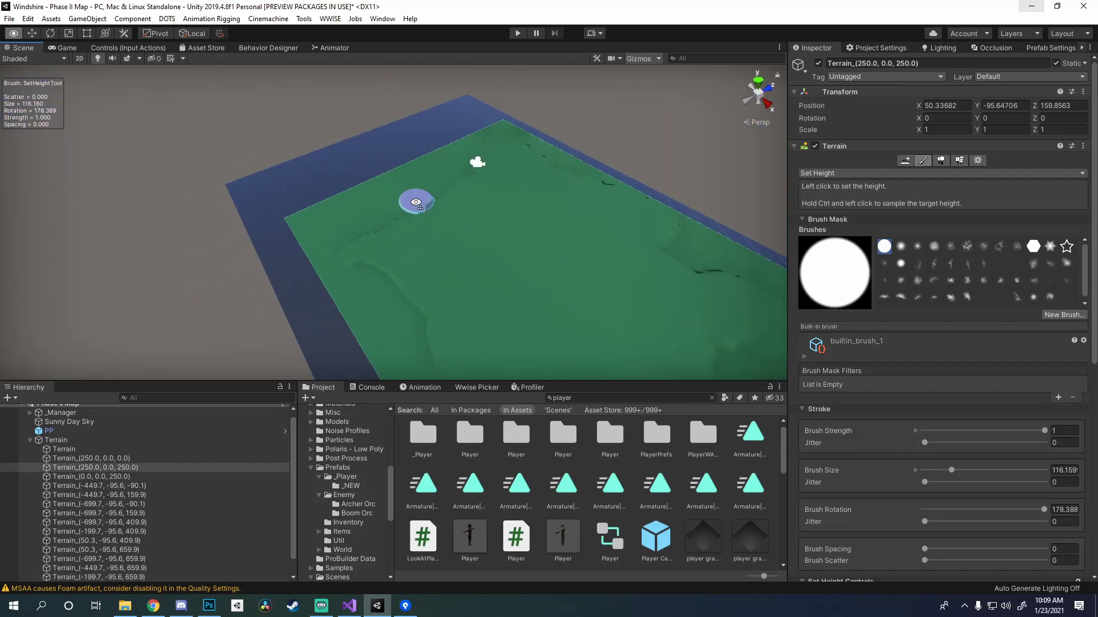
pyautogui.click(1033, 246)
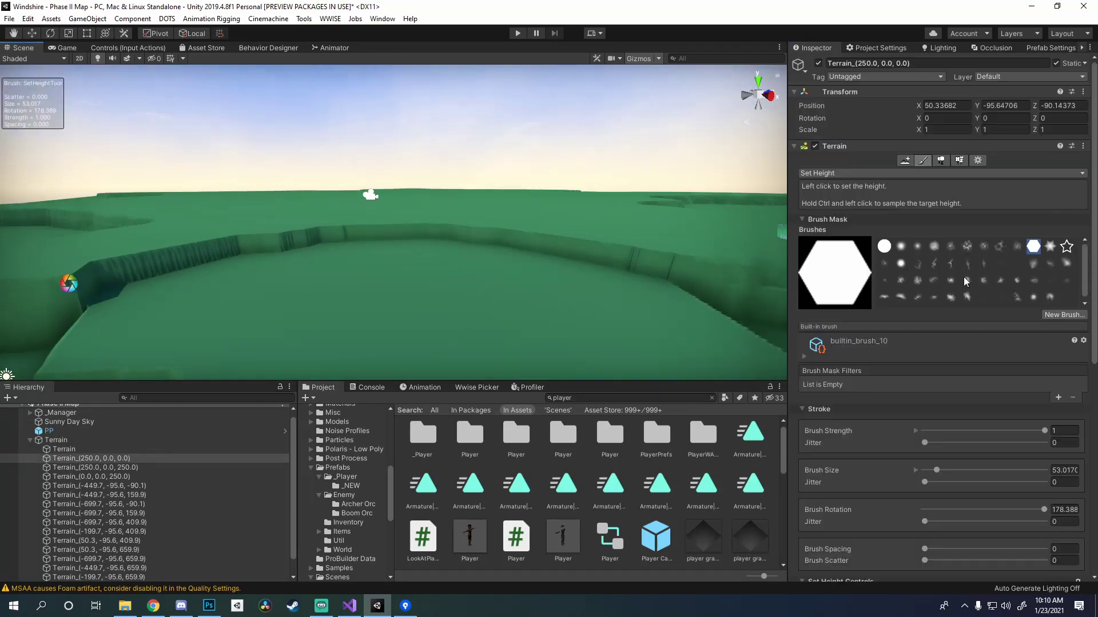
pyautogui.click(857, 173)
pyautogui.click(841, 299)
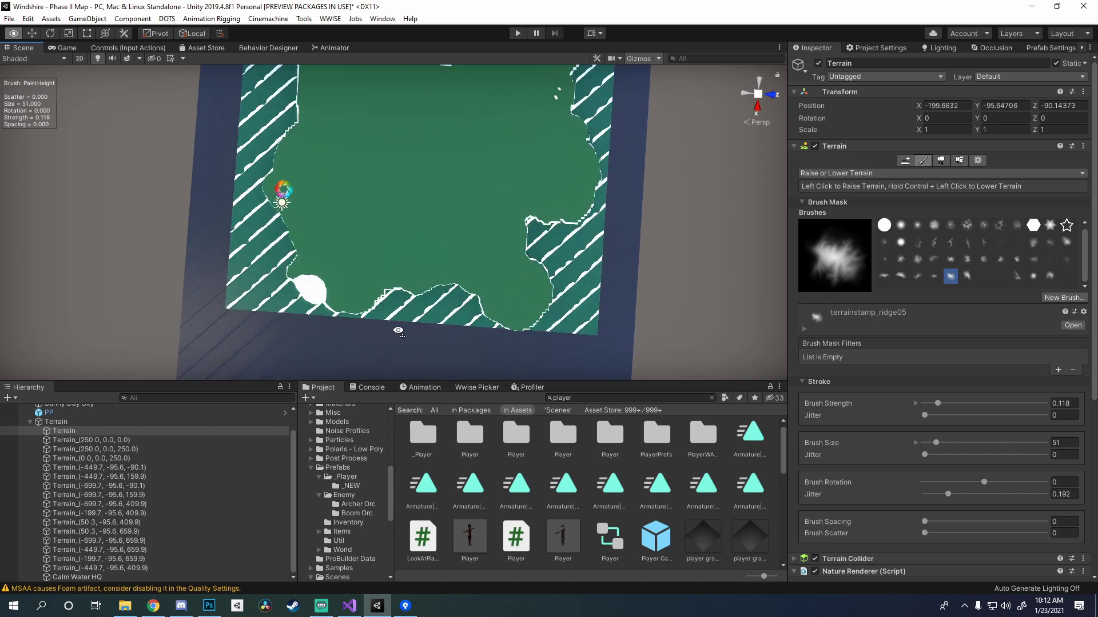
# - Stamp a ridge mountain onto Terrain_(250.0, 0.0, 250.0) with the brush rotated about 53°
pyautogui.scroll(5, 399, 332)
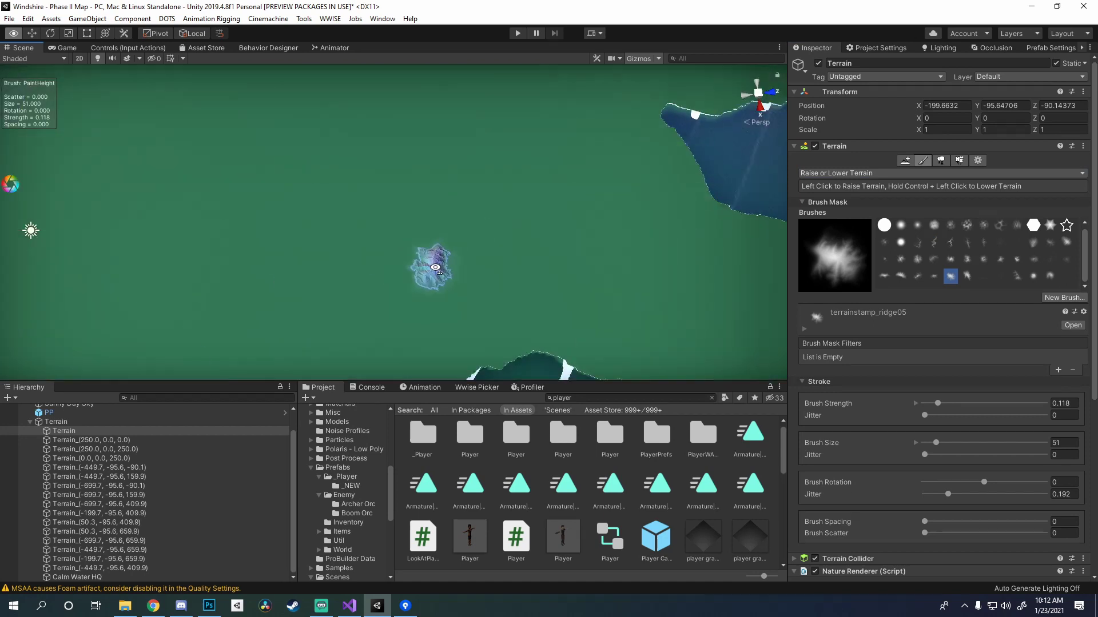
pyautogui.scroll(-5, 547, 212)
pyautogui.moveTo(547, 211); pyautogui.dragTo(502, 252)
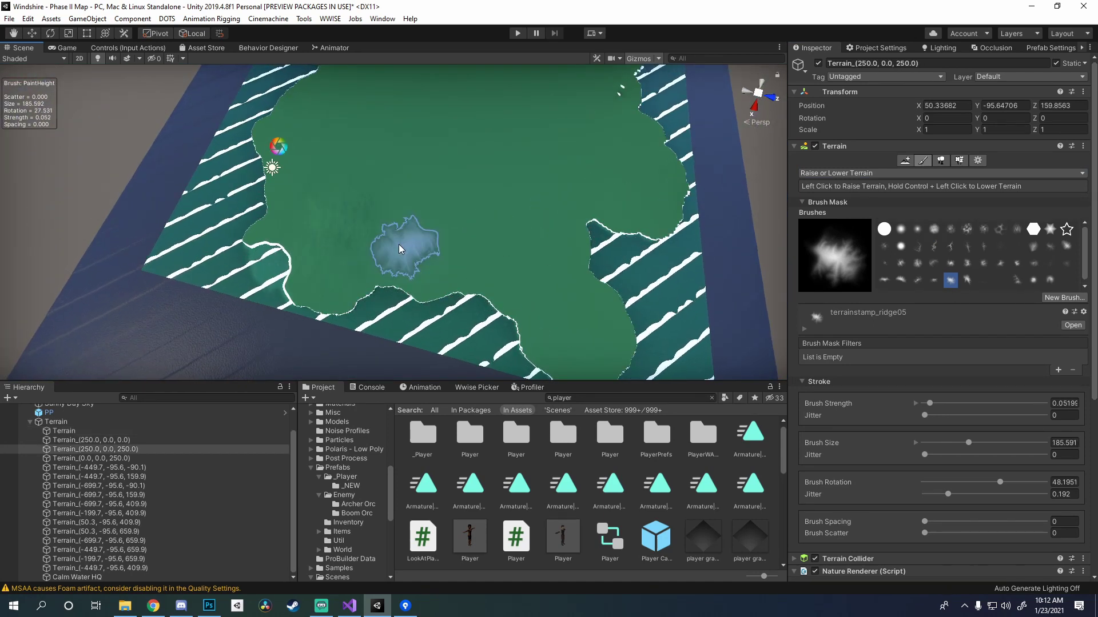
pyautogui.click(548, 282)
pyautogui.keyDown('alt'); pyautogui.moveTo(549, 283); pyautogui.dragTo(360, 193); pyautogui.keyUp('alt')
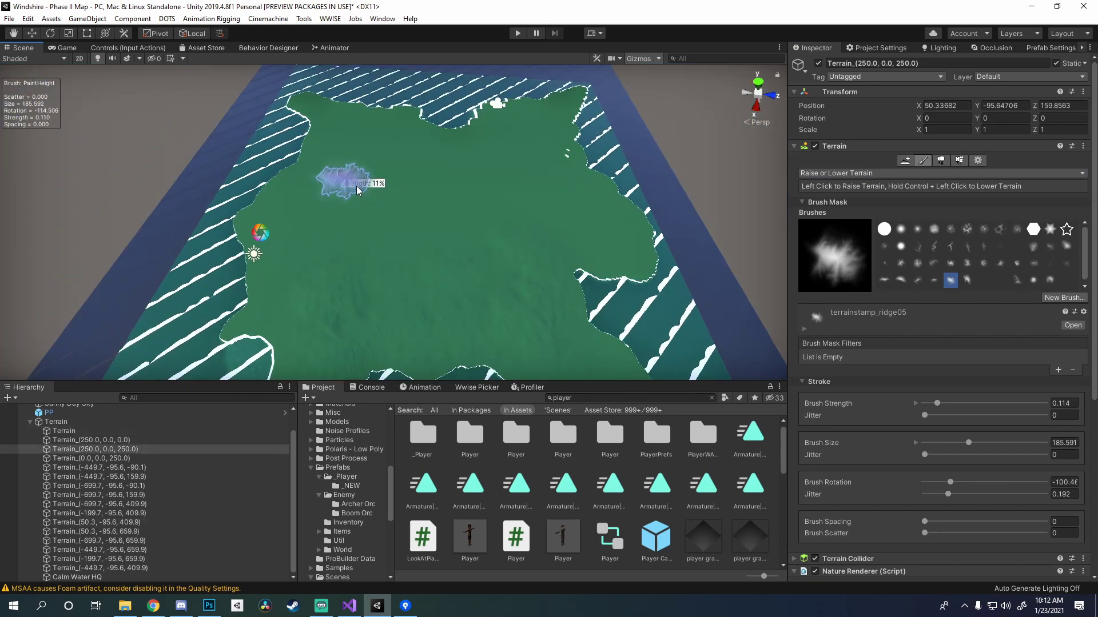
pyautogui.press('f')
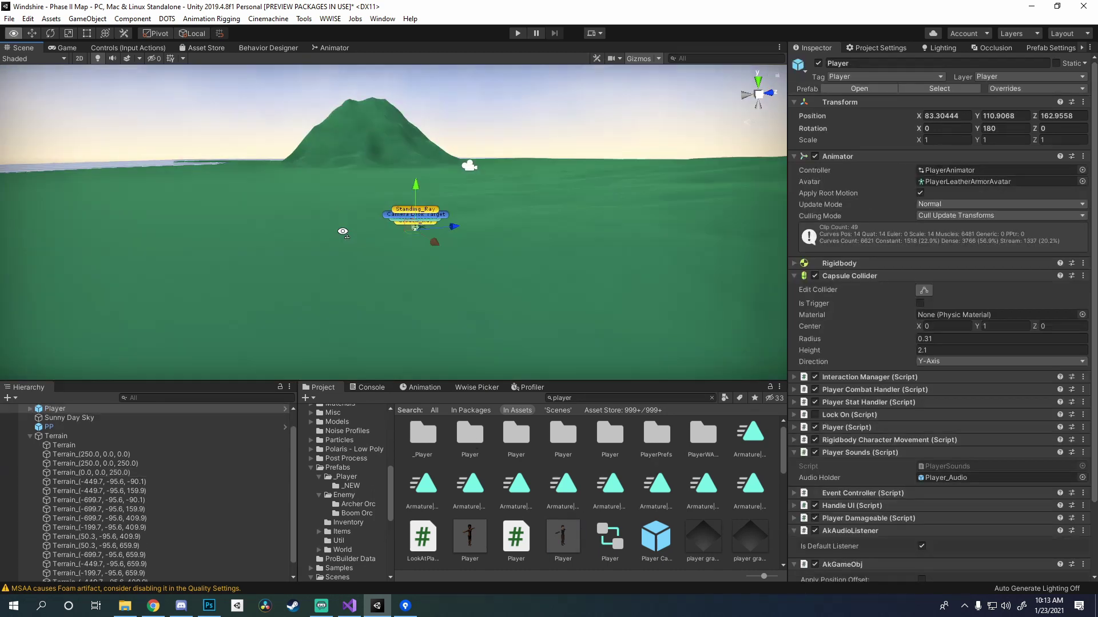
pyautogui.click(537, 236)
pyautogui.moveTo(526, 235)
pyautogui.keyDown('alt'); pyautogui.mouseDown()
pyautogui.moveTo(524, 394)
pyautogui.moveTo(635, 252)
pyautogui.mouseUp(); pyautogui.keyUp('alt')
pyautogui.click(636, 252)
pyautogui.keyDown('alt'); pyautogui.moveTo(267, 169); pyautogui.dragTo(191, 436); pyautogui.keyUp('alt')
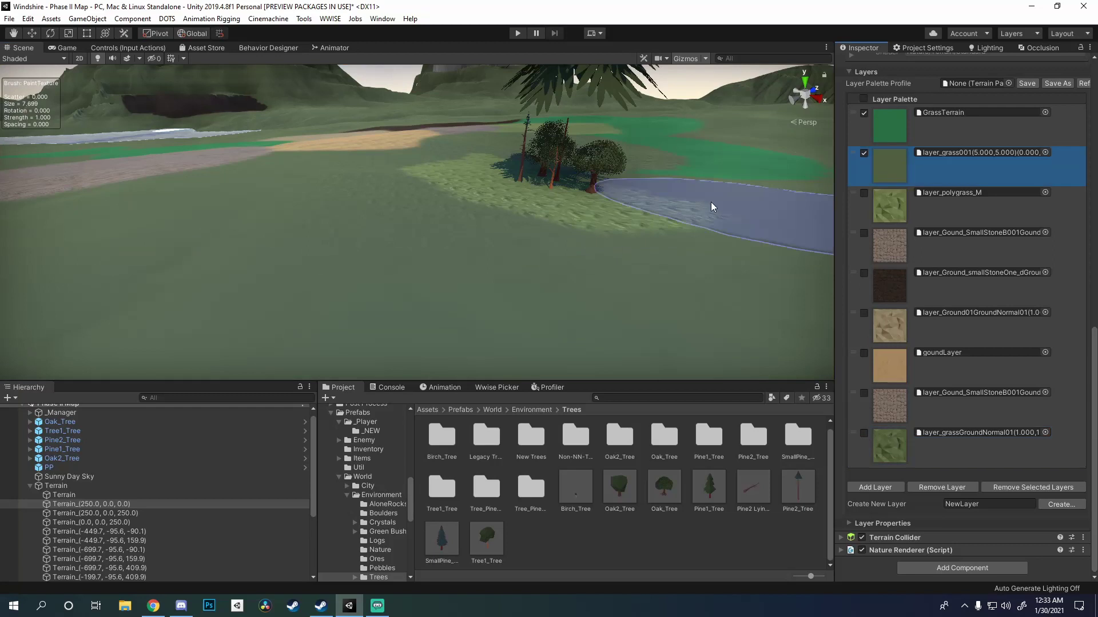
# - Add layer_SandP to the Terrain's palette and make it the top base layer
pyautogui.keyDown('alt'); pyautogui.moveTo(711, 201); pyautogui.dragTo(412, 238); pyautogui.keyUp('alt')
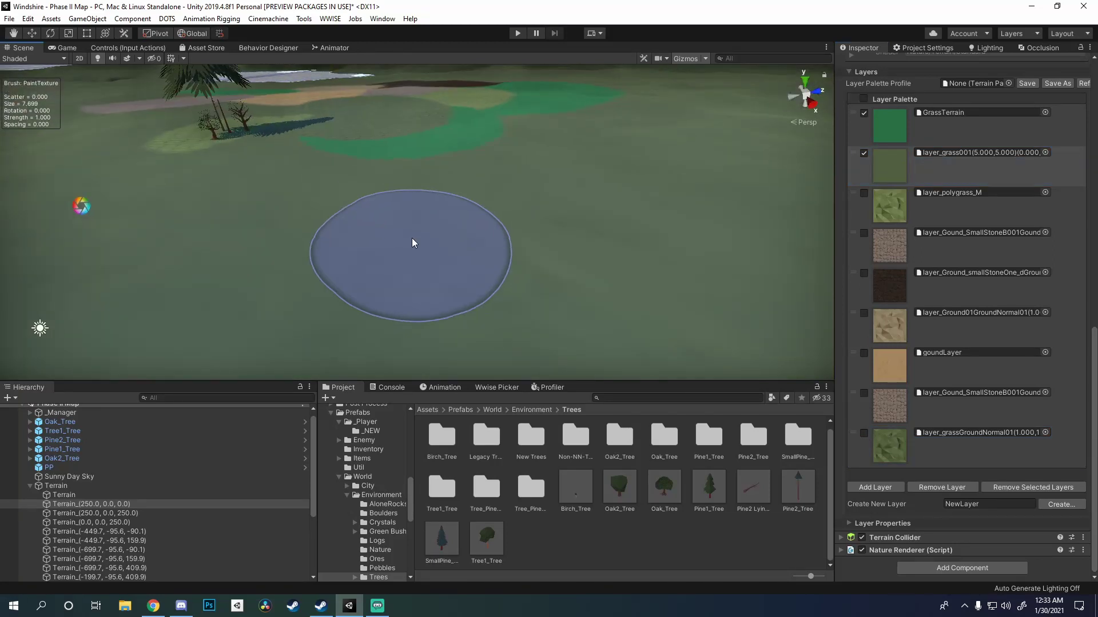
pyautogui.click(64, 449)
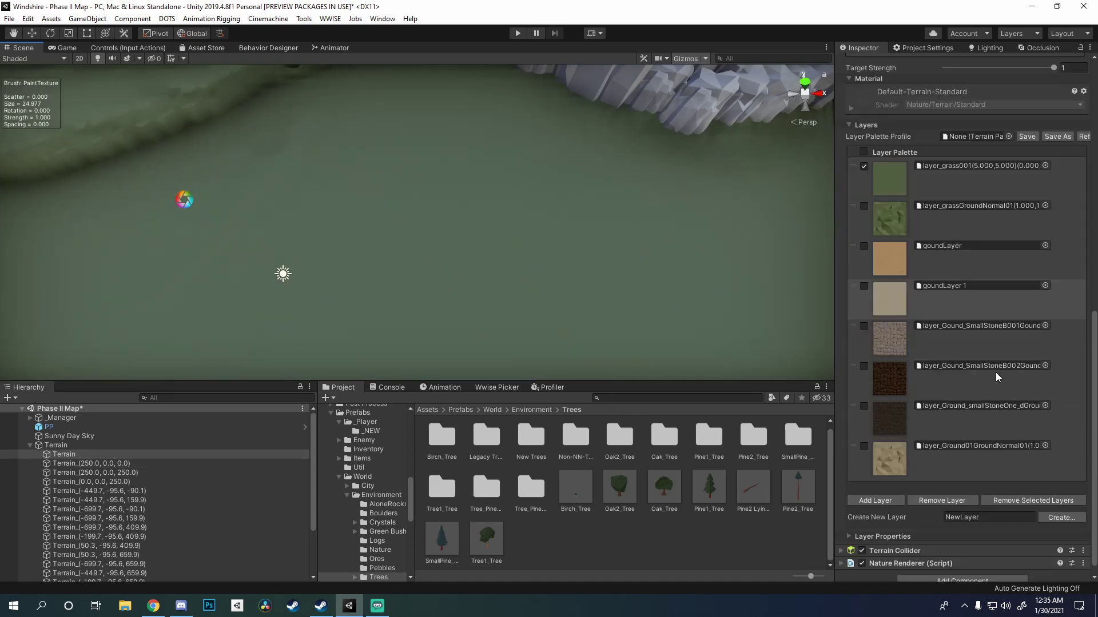
pyautogui.click(898, 501)
pyautogui.press('Down')
pyautogui.press('Down')
pyautogui.press('Down')
pyautogui.press('Down')
pyautogui.press('Down')
pyautogui.press('Down')
pyautogui.press('Down')
pyautogui.press('Down')
pyautogui.press('Down')
pyautogui.press('Down')
pyautogui.press('Down')
pyautogui.press('Down')
pyautogui.press('Down')
pyautogui.press('Down')
pyautogui.press('Down')
pyautogui.press('Down')
pyautogui.press('Down')
pyautogui.press('Down')
pyautogui.press('Down')
pyautogui.press('Down')
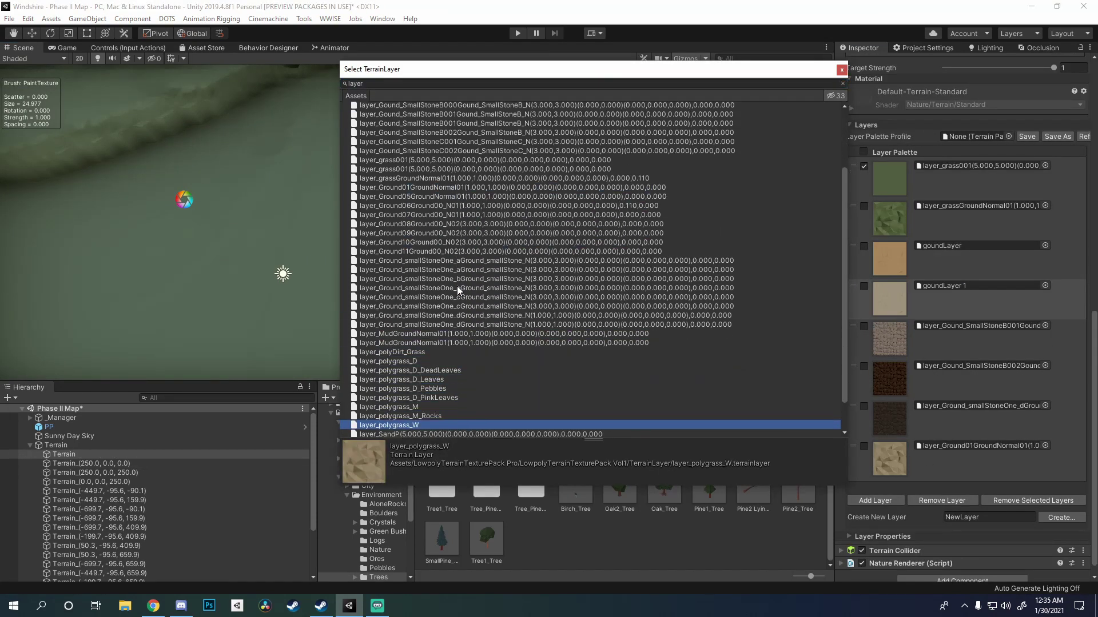
pyautogui.press('Down')
pyautogui.press('Return')
pyautogui.moveTo(446, 304); pyautogui.dragTo(418, 275, button='right')
pyautogui.moveTo(864, 492); pyautogui.dragTo(864, 208)
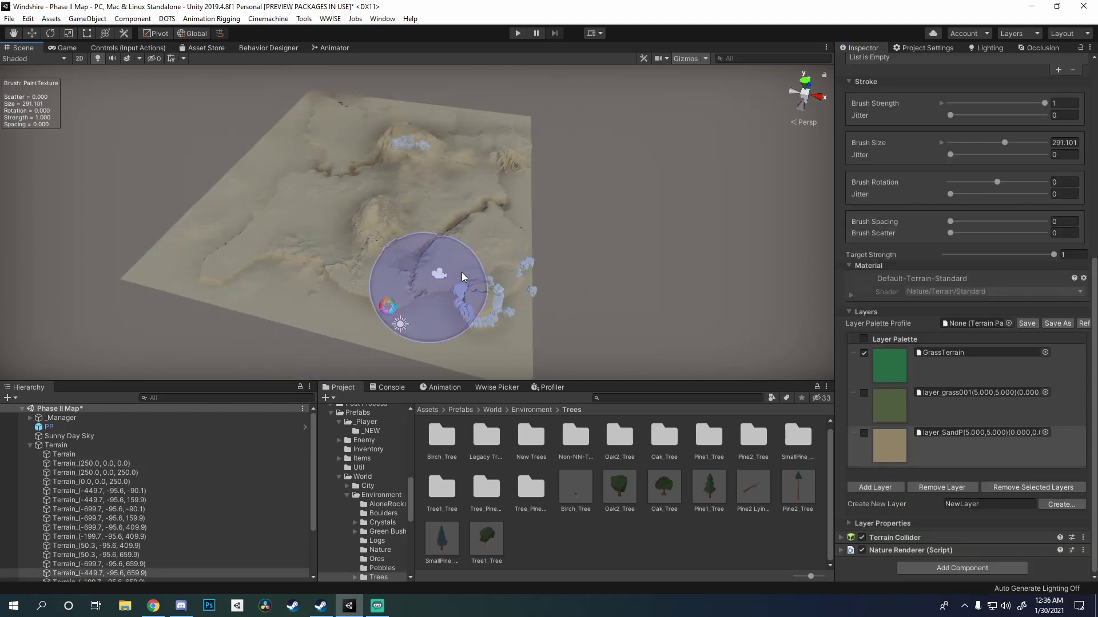
# - Paint a grass trail toward the mountain and several round grass patches across the terrain
pyautogui.moveTo(463, 276)
pyautogui.mouseDown(button='right')
pyautogui.moveTo(515, 324)
pyautogui.moveTo(421, 280)
pyautogui.moveTo(532, 246)
pyautogui.moveTo(544, 350)
pyautogui.mouseUp(button='right')
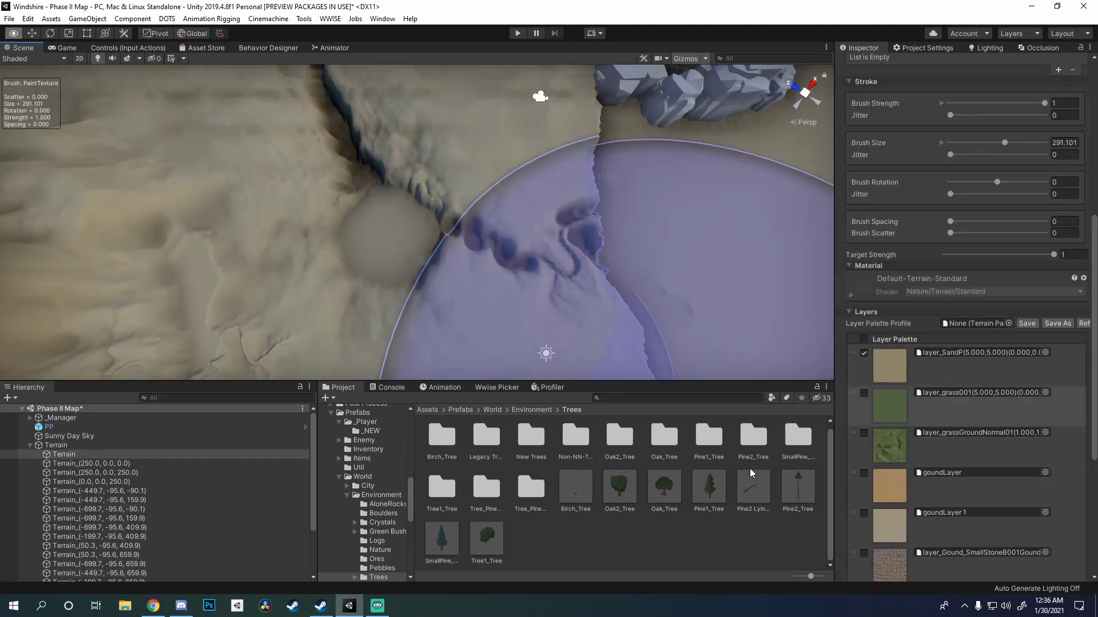
pyautogui.scroll(-5, 463, 360)
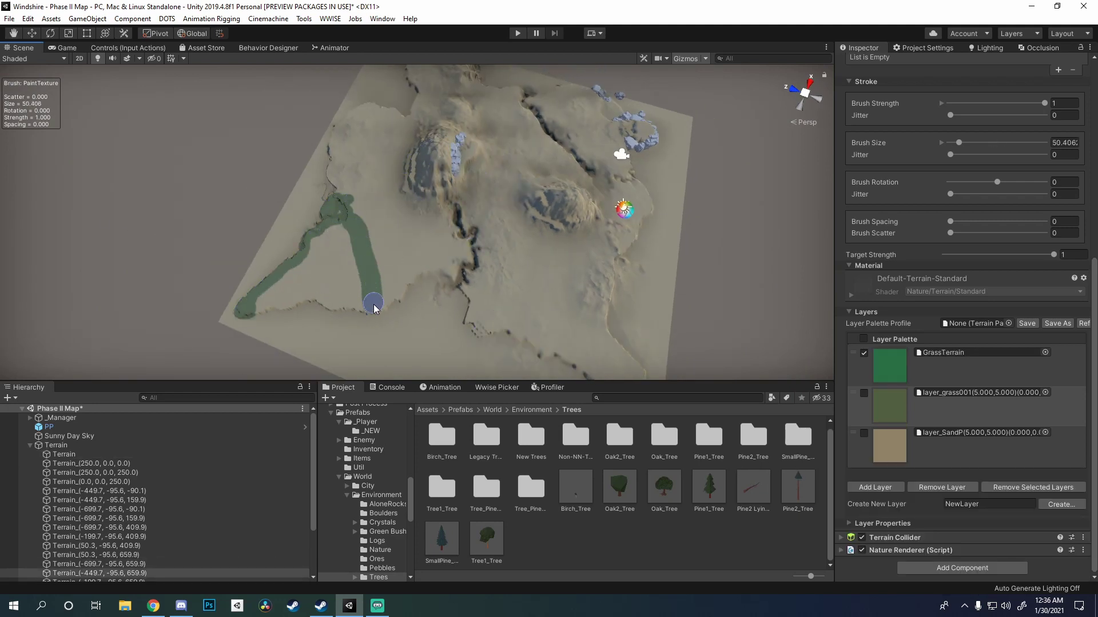
pyautogui.moveTo(277, 306)
pyautogui.mouseDown(button='right')
pyautogui.moveTo(184, 286)
pyautogui.moveTo(338, 280)
pyautogui.mouseUp(button='right')
pyautogui.moveTo(338, 280); pyautogui.dragTo(387, 210)
pyautogui.click(519, 231)
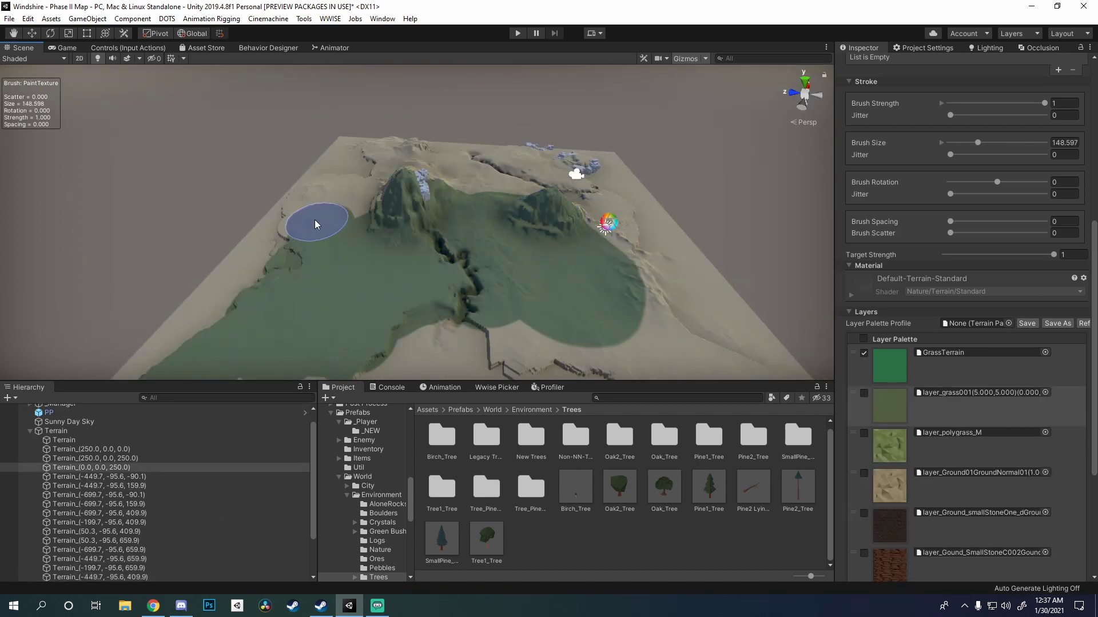
pyautogui.moveTo(354, 197); pyautogui.dragTo(456, 265, button='right')
pyautogui.click(456, 266)
pyautogui.moveTo(498, 174); pyautogui.dragTo(258, 175, button='right')
pyautogui.click(258, 175)
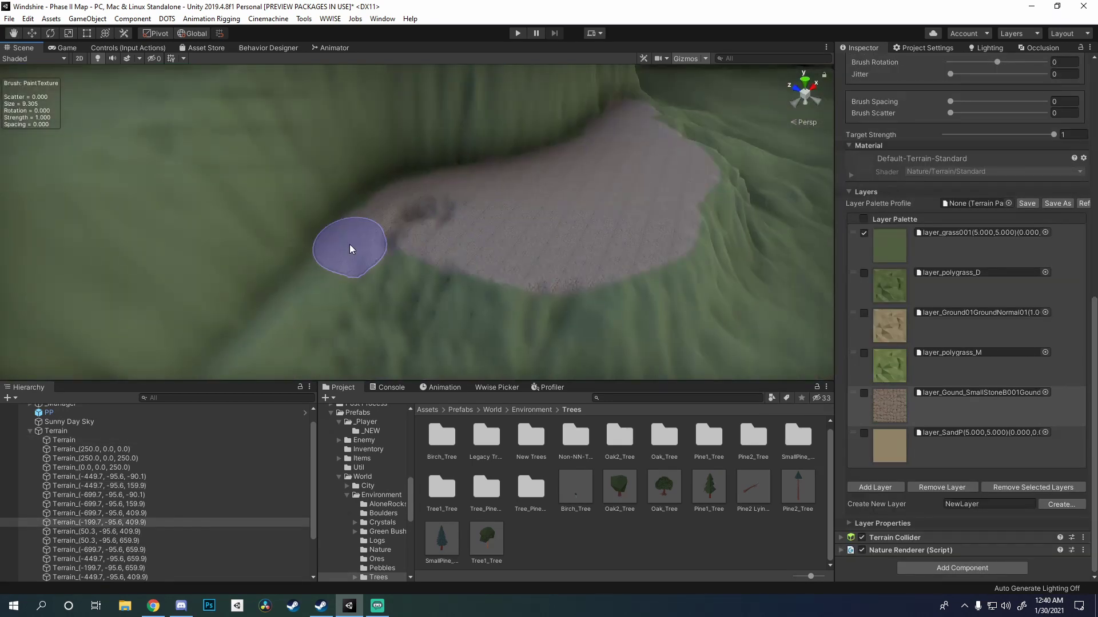
pyautogui.moveTo(344, 245); pyautogui.dragTo(664, 123, button='right')
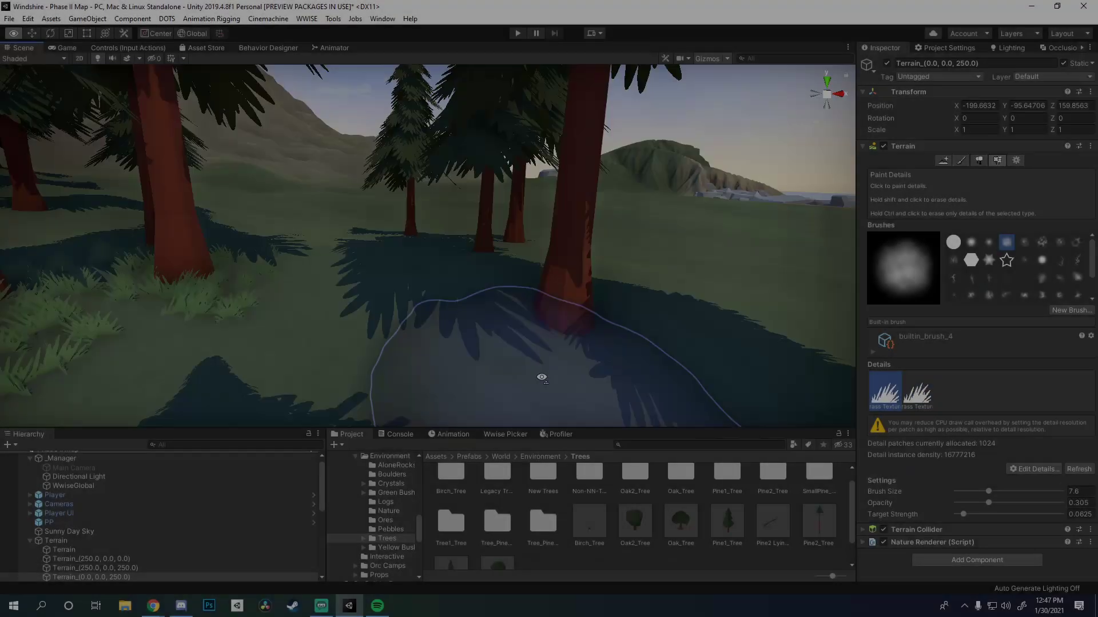
# - Play-test by running the character through the pine forest
pyautogui.moveTo(542, 378); pyautogui.dragTo(479, 354, button='right')
pyautogui.click(518, 34)
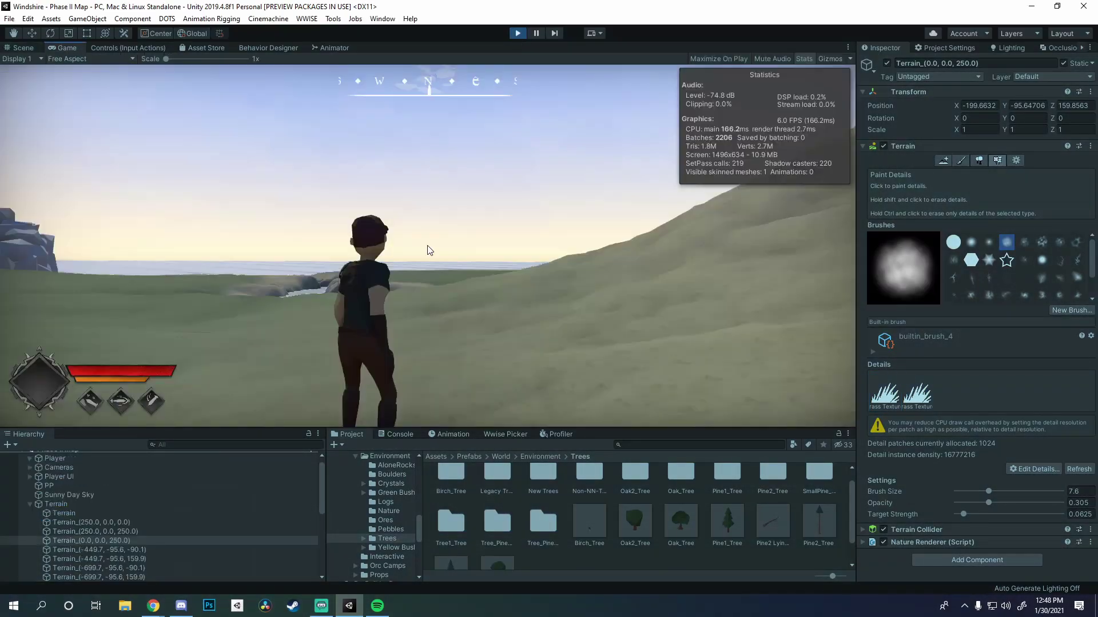
pyautogui.press('w')
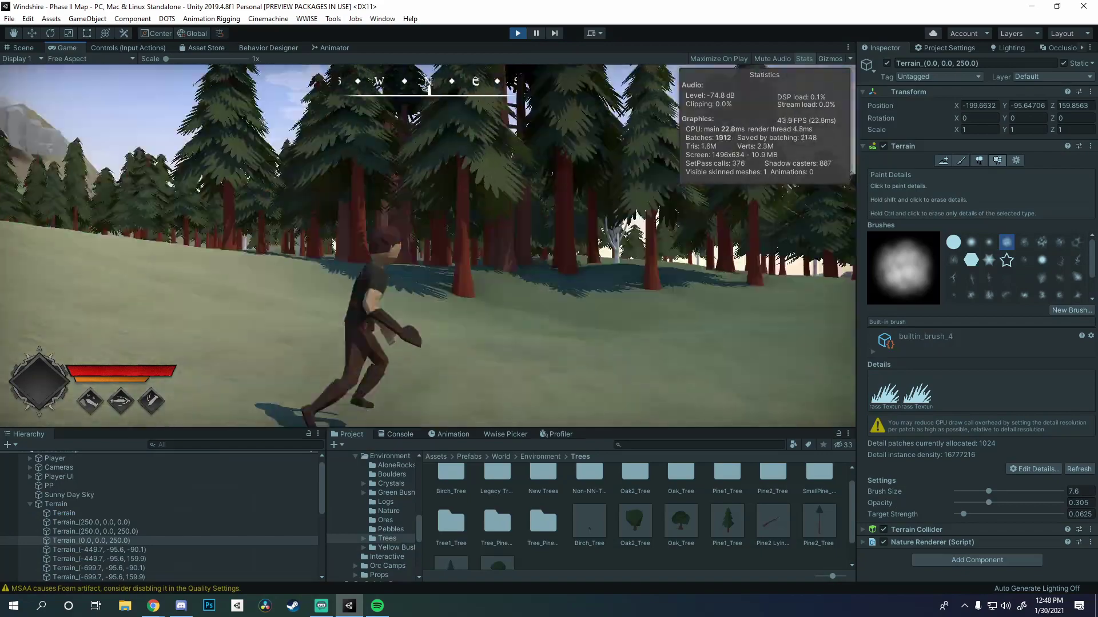
pyautogui.press('w')
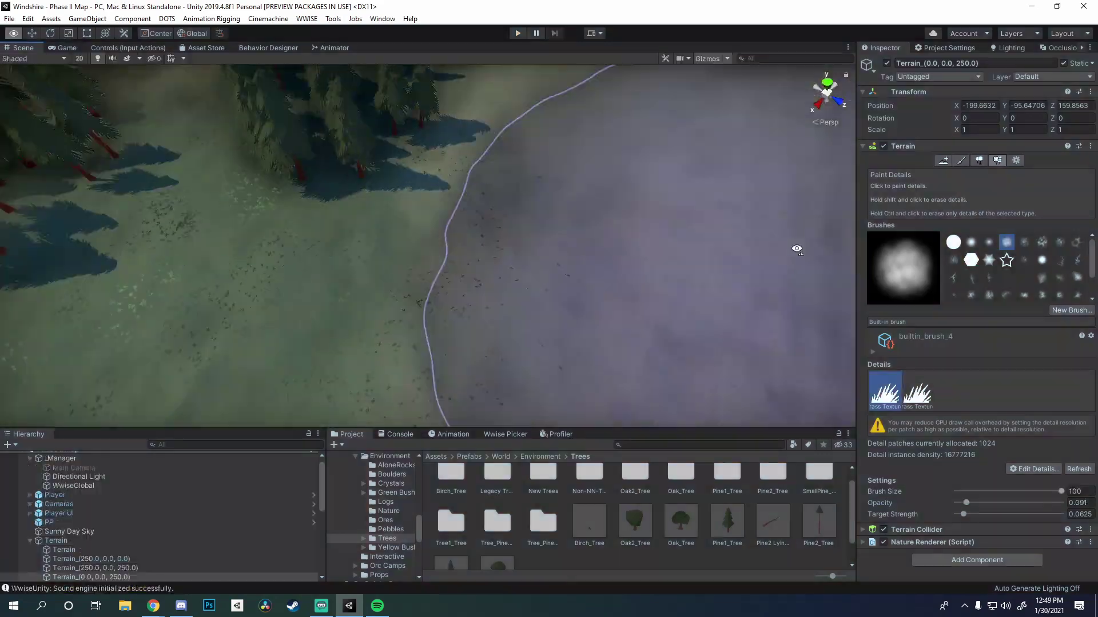
# - Set detail target strength to about 0.31 and the tree brush size to 22
pyautogui.moveTo(796, 250); pyautogui.dragTo(783, 183, button='right')
pyautogui.moveTo(926, 517); pyautogui.dragTo(952, 519)
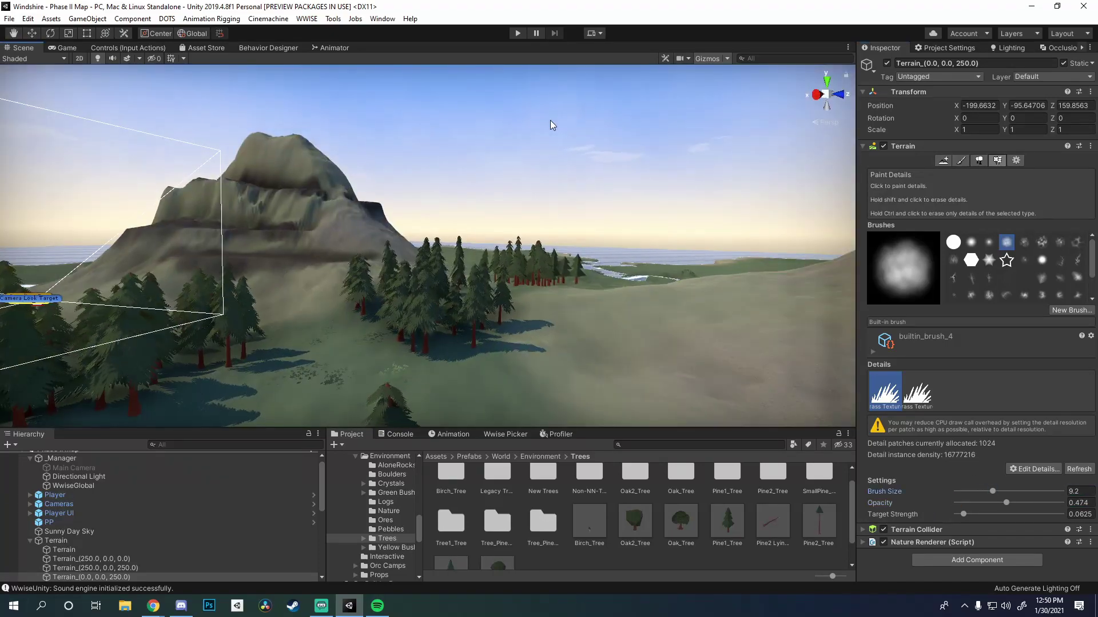
pyautogui.moveTo(553, 124); pyautogui.dragTo(600, 298, button='right')
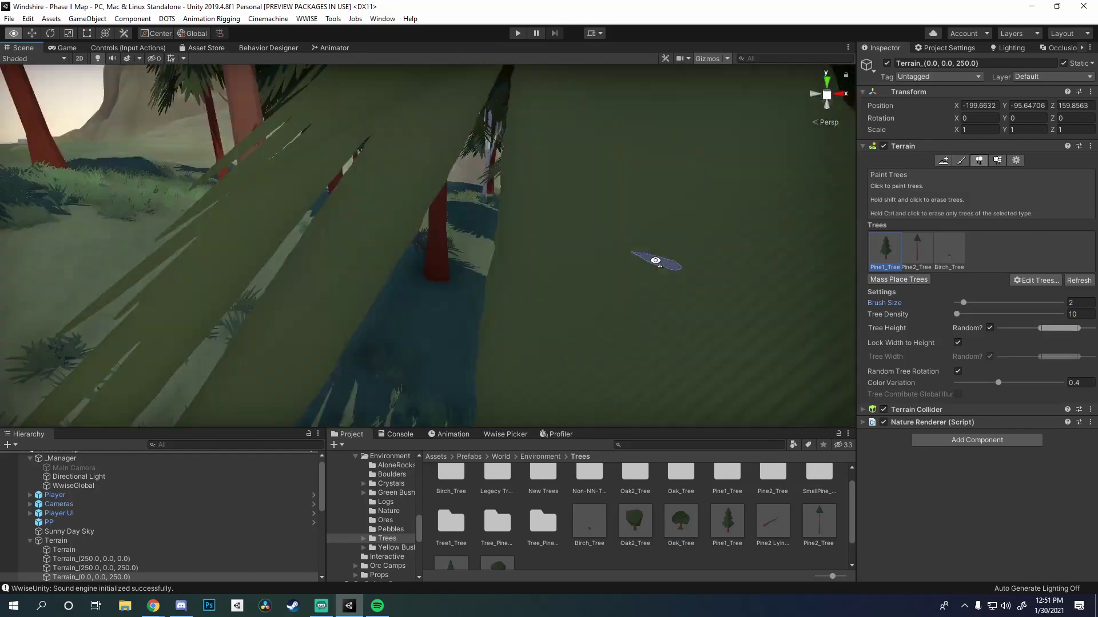
pyautogui.moveTo(656, 261); pyautogui.dragTo(489, 263, button='right')
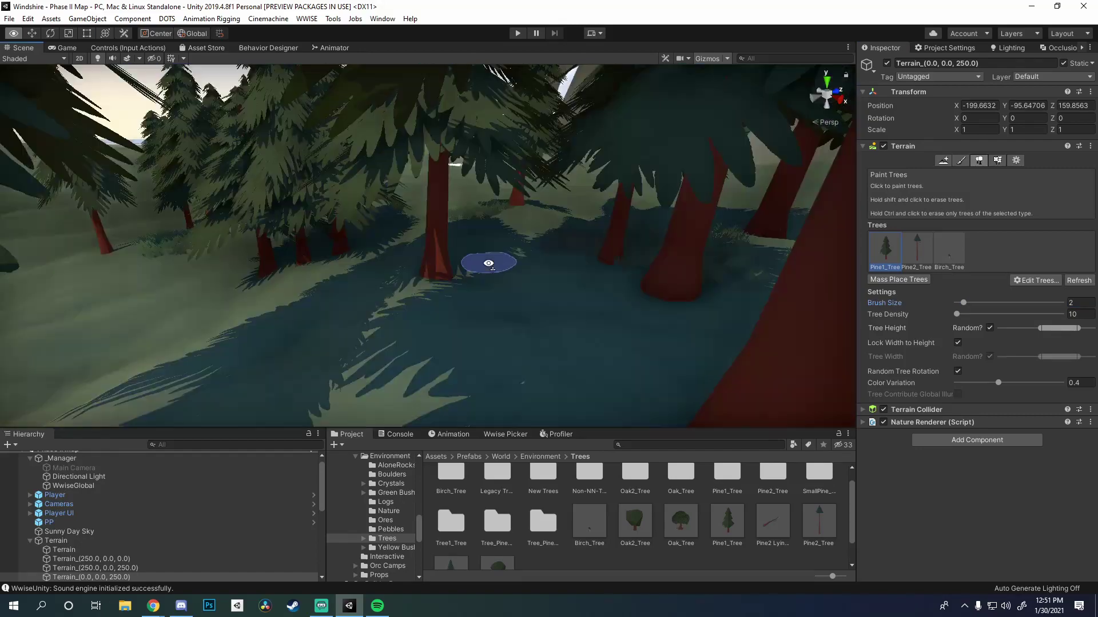
pyautogui.moveTo(250, 277); pyautogui.dragTo(734, 257, button='right')
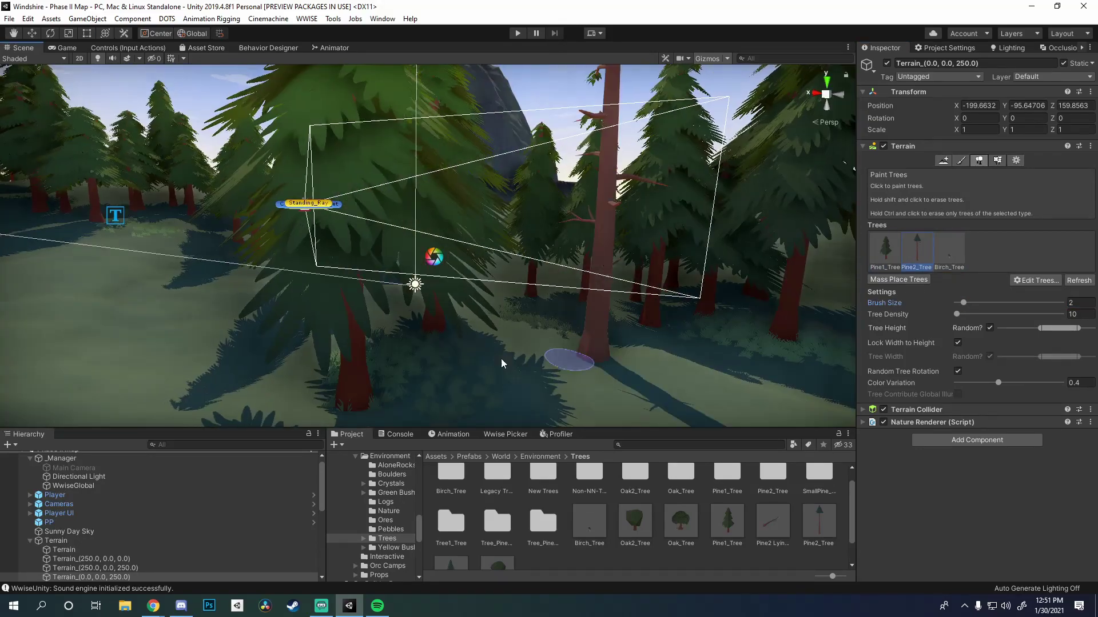
pyautogui.scroll(-5, 631, 308)
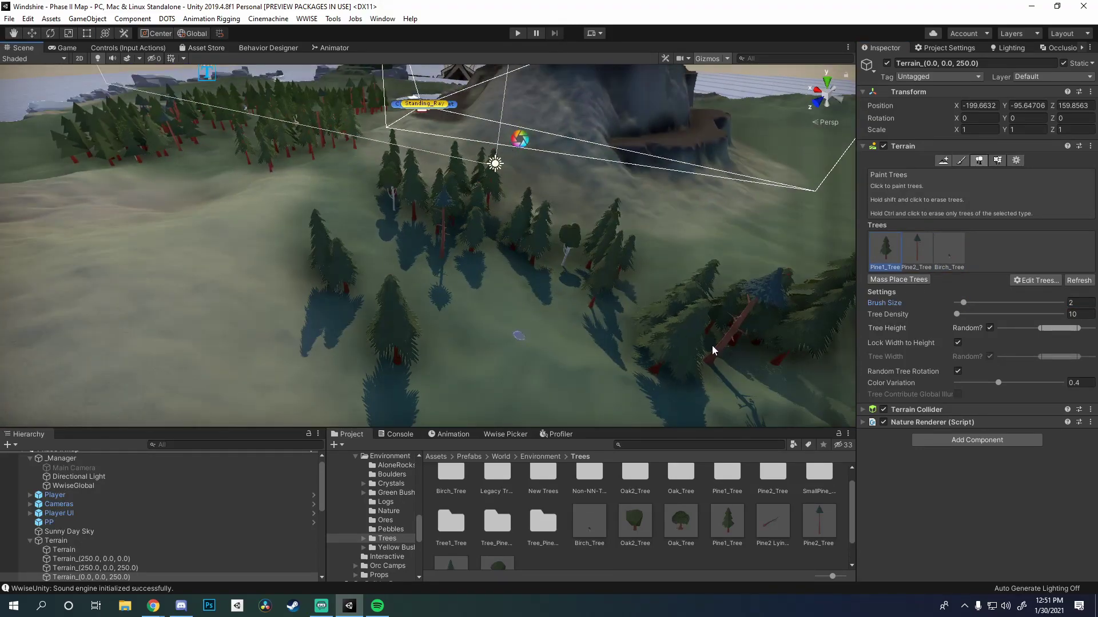
pyautogui.moveTo(1017, 307); pyautogui.dragTo(997, 303)
pyautogui.moveTo(465, 299)
pyautogui.mouseDown(button='right')
pyautogui.moveTo(649, 159)
pyautogui.moveTo(466, 343)
pyautogui.moveTo(609, 276)
pyautogui.mouseUp(button='right')
pyautogui.moveTo(515, 355); pyautogui.dragTo(435, 240, button='right')
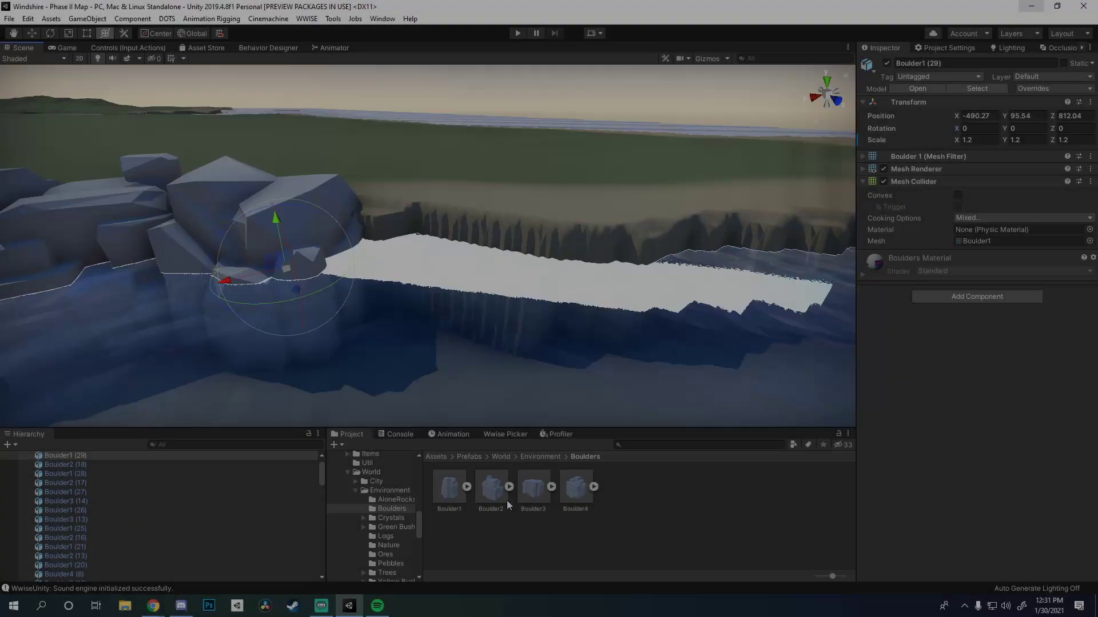
# - Nudge a boulder slightly along the shoreline and pull the view back toward the mountains
pyautogui.scroll(5, 705, 259)
pyautogui.scroll(-3, 485, 294)
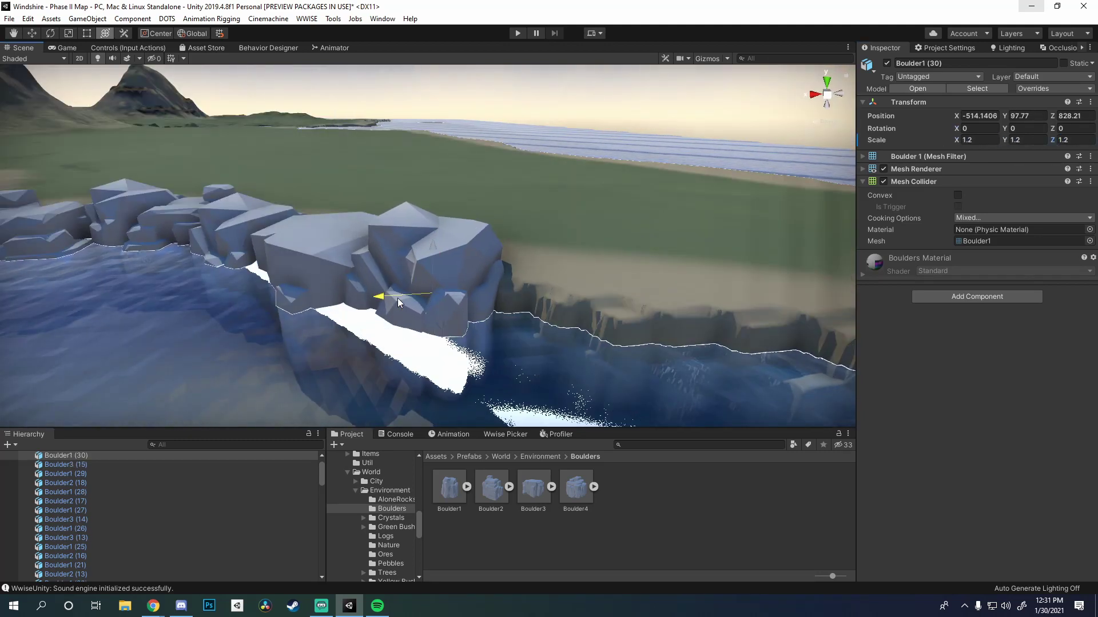
pyautogui.moveTo(397, 297); pyautogui.dragTo(384, 298)
pyautogui.scroll(-5, 383, 298)
pyautogui.moveTo(383, 298); pyautogui.dragTo(242, 229, button='right')
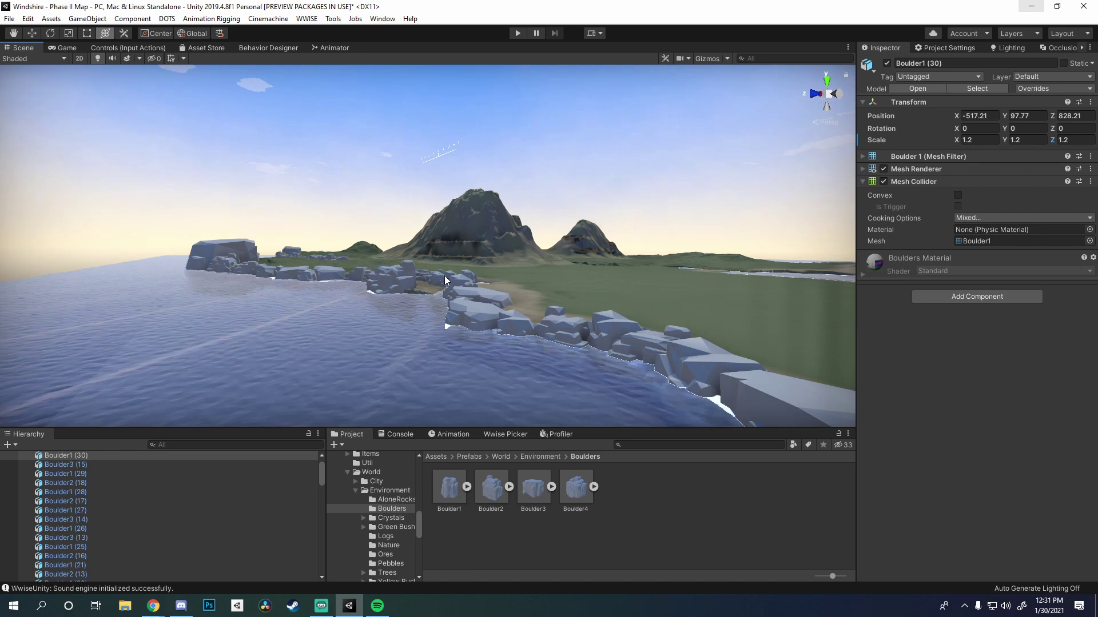
pyautogui.click(35, 58)
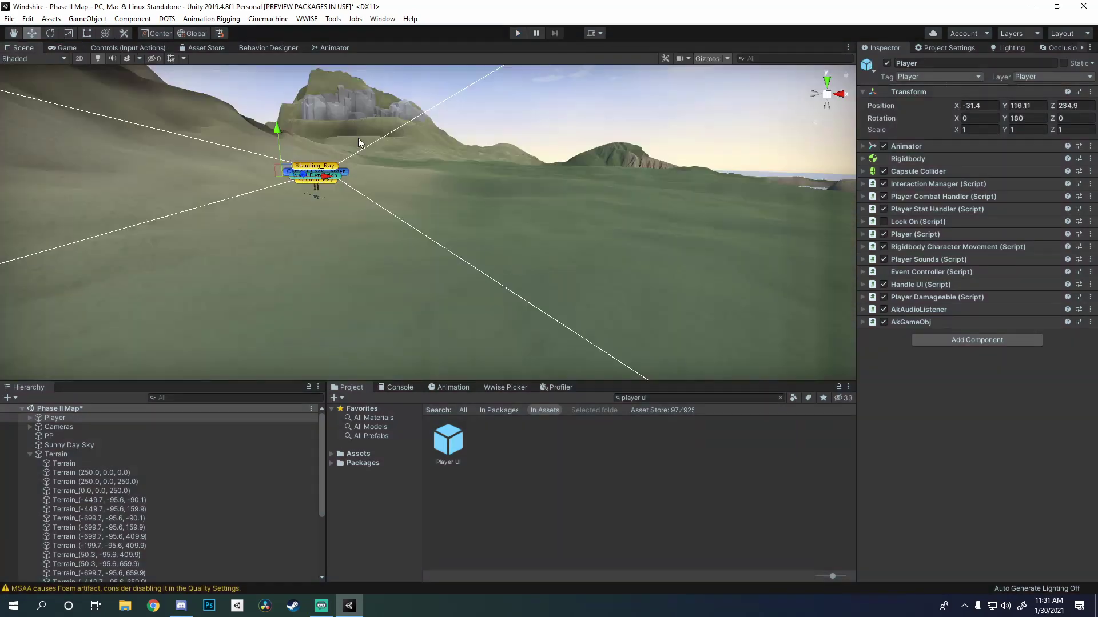
# - Switch the terrain to Paint Texture and enlarge the brush to about 60
pyautogui.moveTo(423, 189); pyautogui.dragTo(68, 480, button='right')
pyautogui.press('w')
pyautogui.click(962, 160)
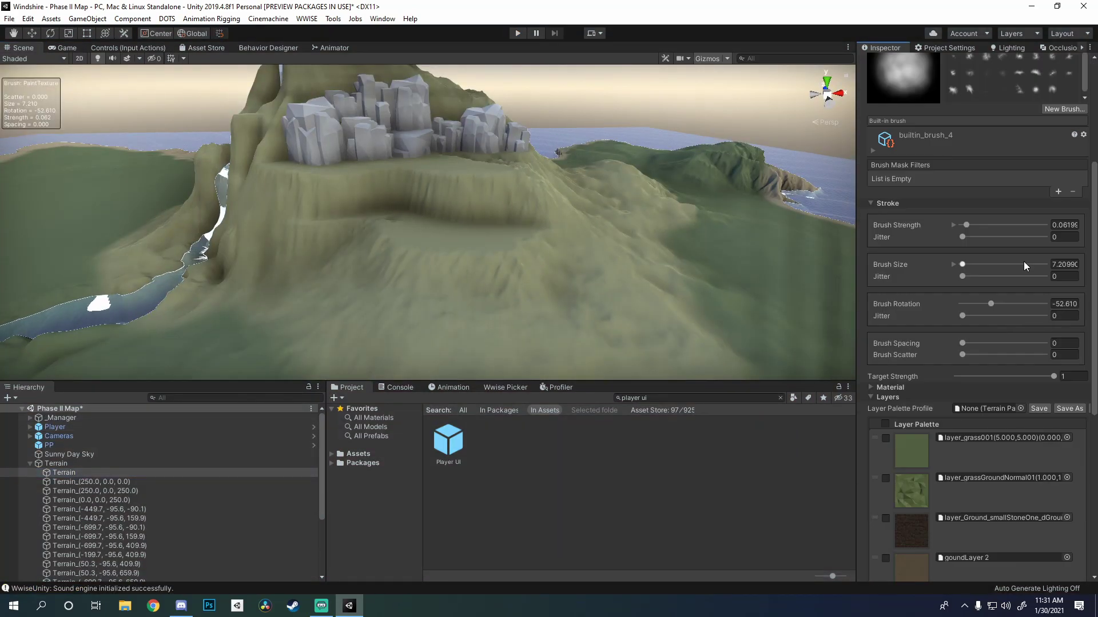
pyautogui.scroll(-5, 1024, 261)
pyautogui.scroll(2, 410, 327)
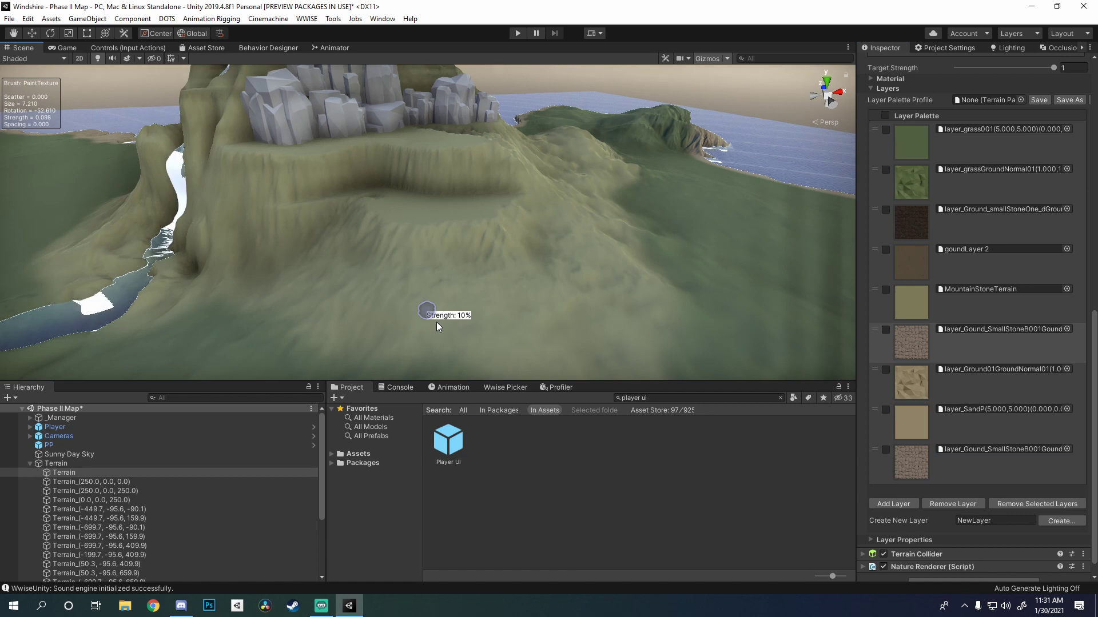
pyautogui.moveTo(438, 327); pyautogui.dragTo(584, 284)
pyautogui.moveTo(583, 284)
pyautogui.mouseDown(button='right')
pyautogui.moveTo(520, 215)
pyautogui.moveTo(591, 289)
pyautogui.moveTo(423, 95)
pyautogui.mouseUp(button='right')
pyautogui.moveTo(275, 189); pyautogui.dragTo(352, 233, button='right')
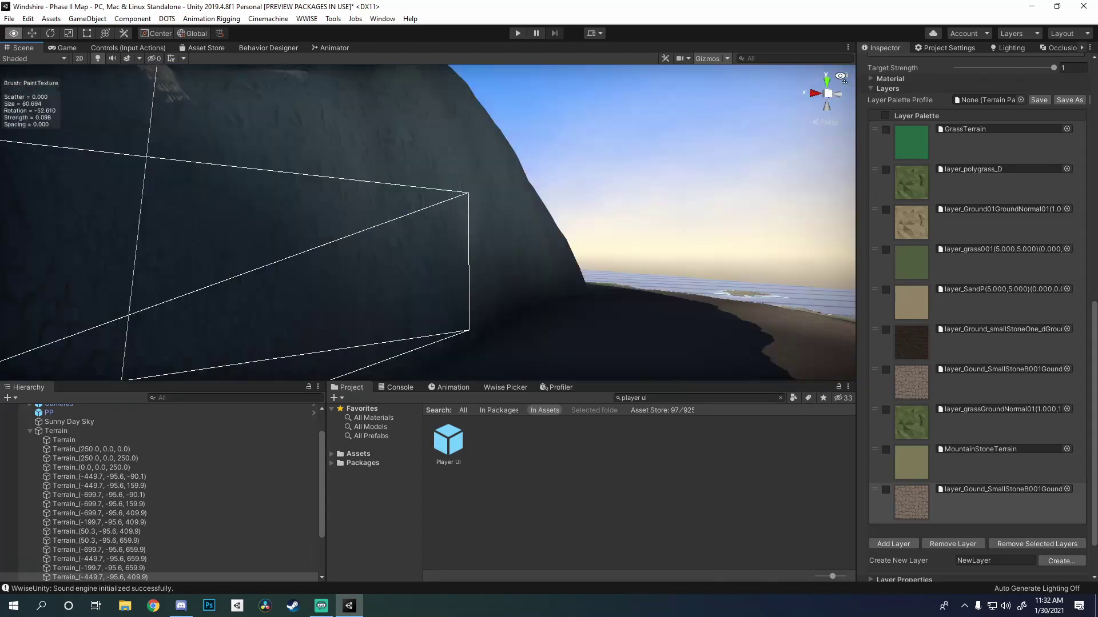
# - Paint MountainStoneTerrain patches across the mountain slopes
pyautogui.scroll(5, 392, 289)
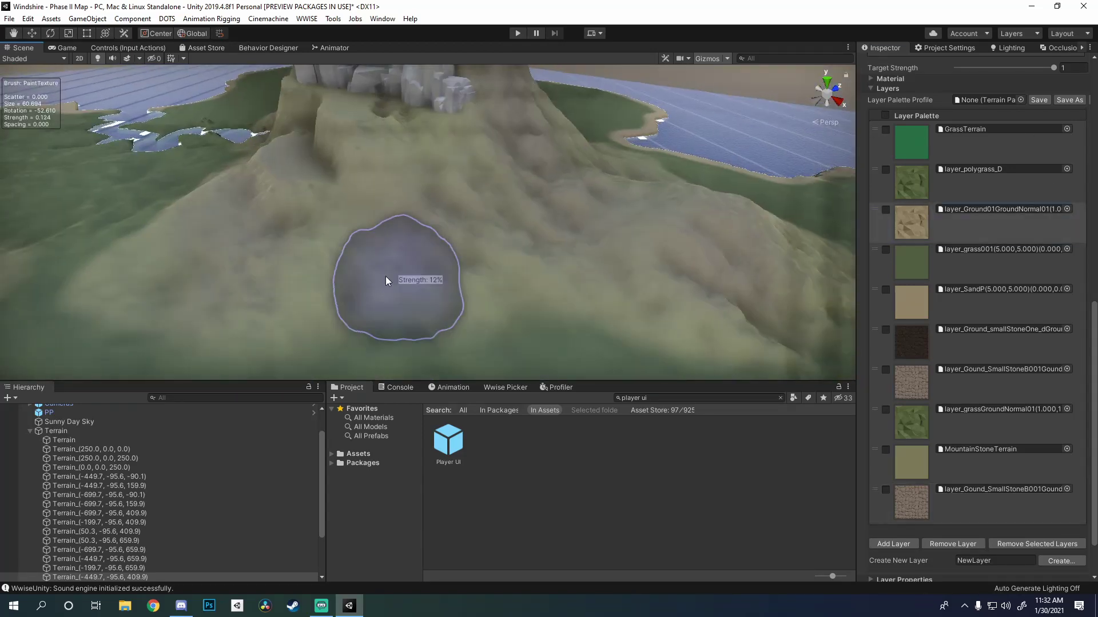
pyautogui.scroll(-5, 392, 289)
pyautogui.scroll(5, 416, 233)
pyautogui.moveTo(417, 232); pyautogui.dragTo(559, 147, button='right')
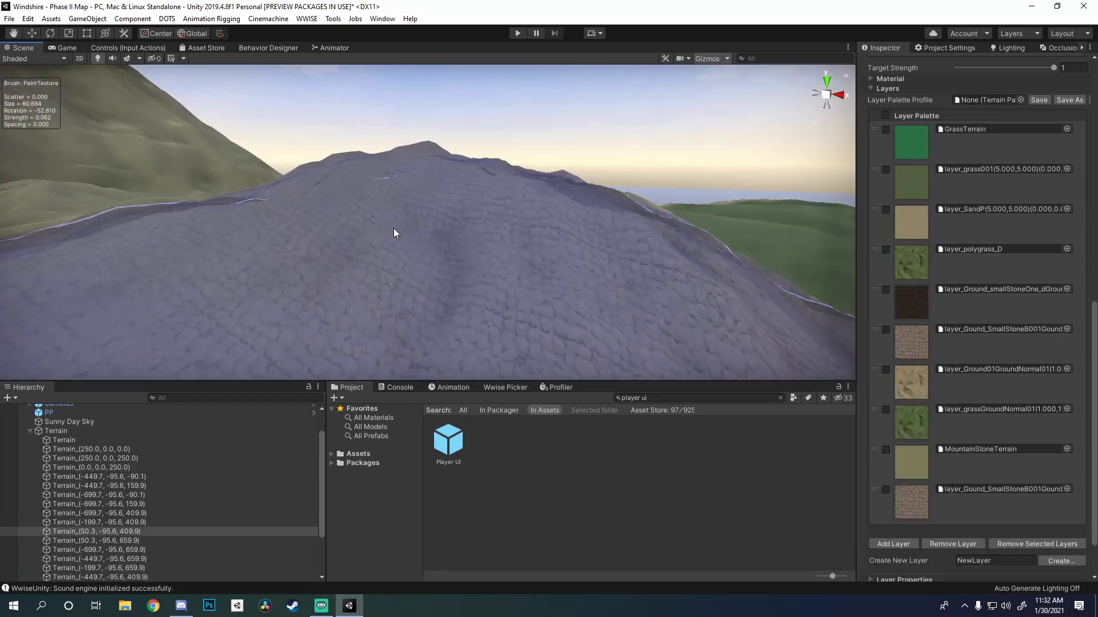
pyautogui.scroll(-10, 644, 231)
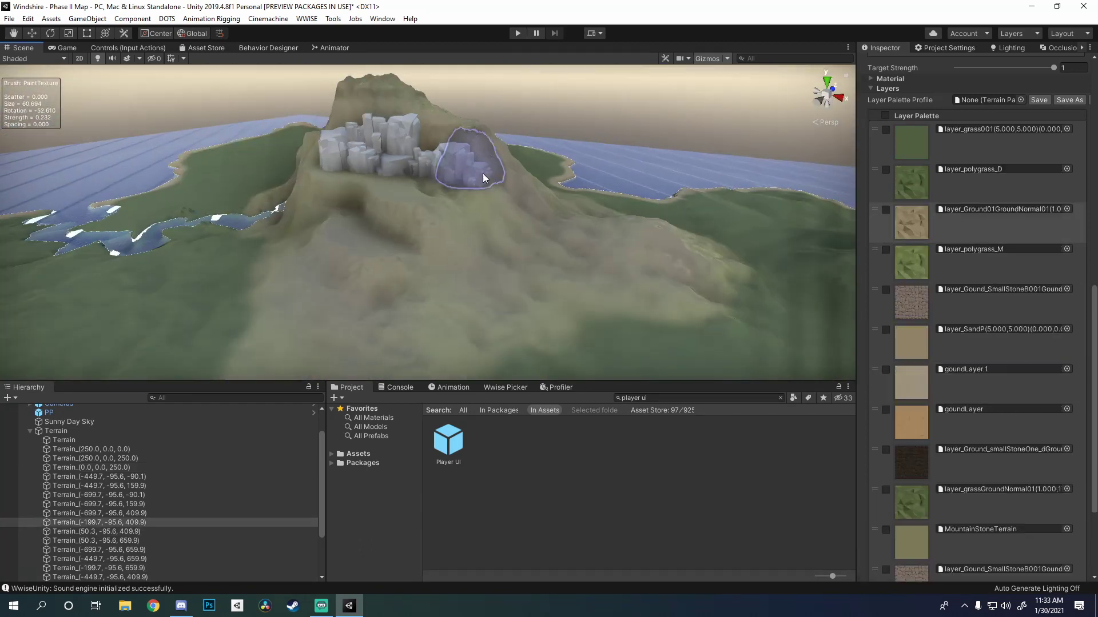
pyautogui.scroll(8, 404, 246)
pyautogui.moveTo(662, 314); pyautogui.dragTo(707, 215, button='right')
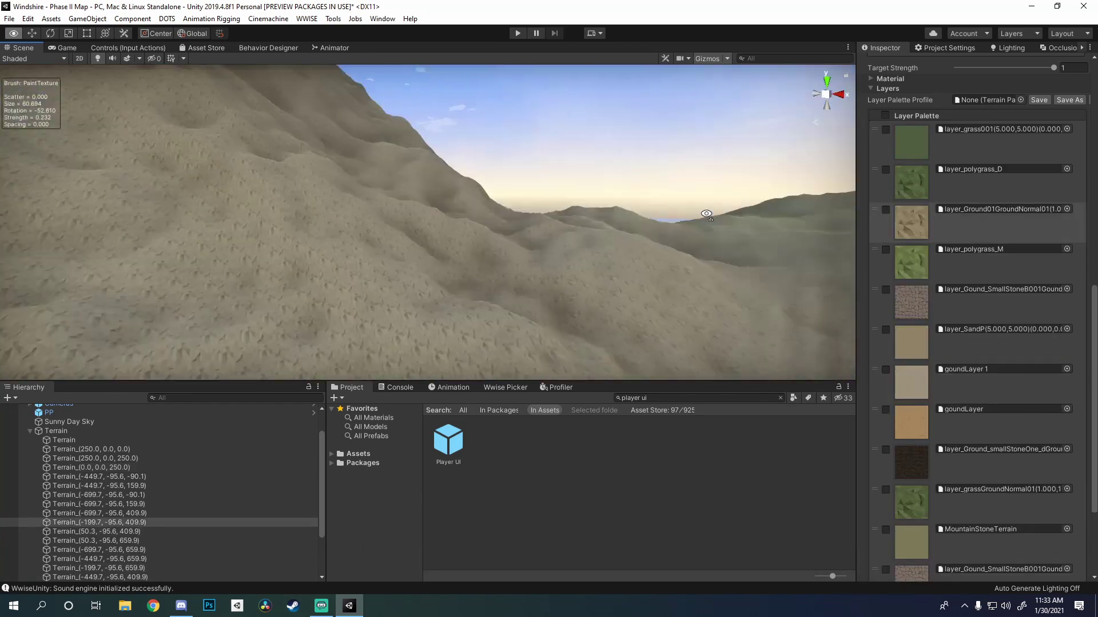
pyautogui.click(981, 529)
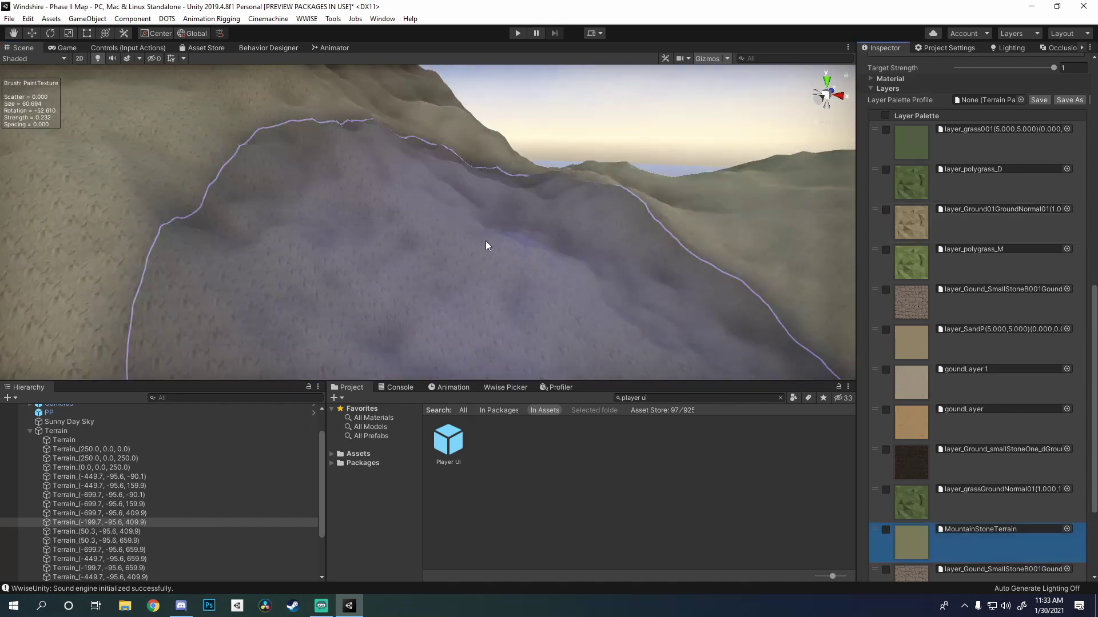
pyautogui.moveTo(333, 220); pyautogui.dragTo(257, 294, button='right')
pyautogui.scroll(3, 145, 293)
pyautogui.moveTo(144, 293); pyautogui.dragTo(52, 323, button='right')
pyautogui.scroll(-5, 393, 318)
pyautogui.moveTo(247, 295); pyautogui.dragTo(441, 269, button='right')
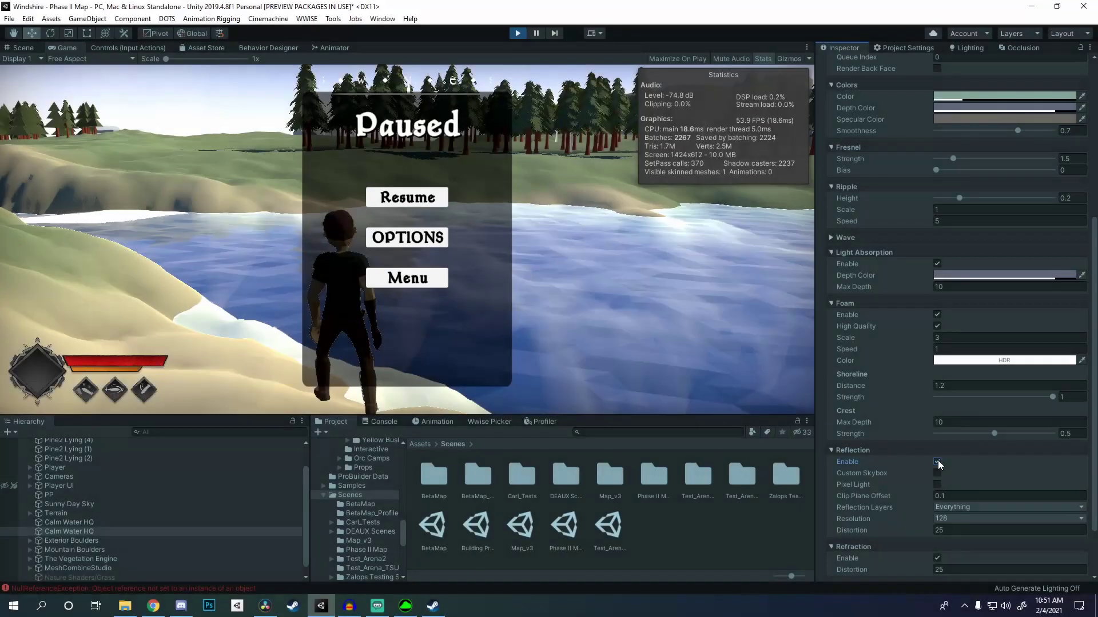
# - Toggle Calm Water HQ reflections repeatedly to compare performance, leaving them disabled
pyautogui.click(938, 461)
pyautogui.click(937, 461)
pyautogui.click(937, 461)
pyautogui.click(937, 460)
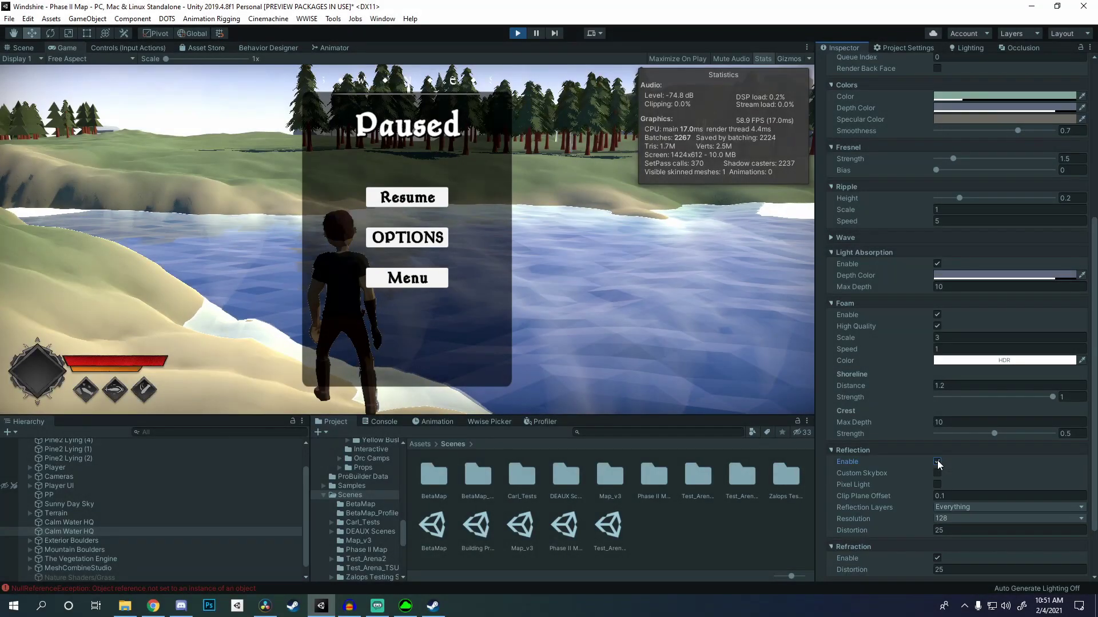
pyautogui.click(938, 460)
pyautogui.click(937, 461)
pyautogui.click(938, 461)
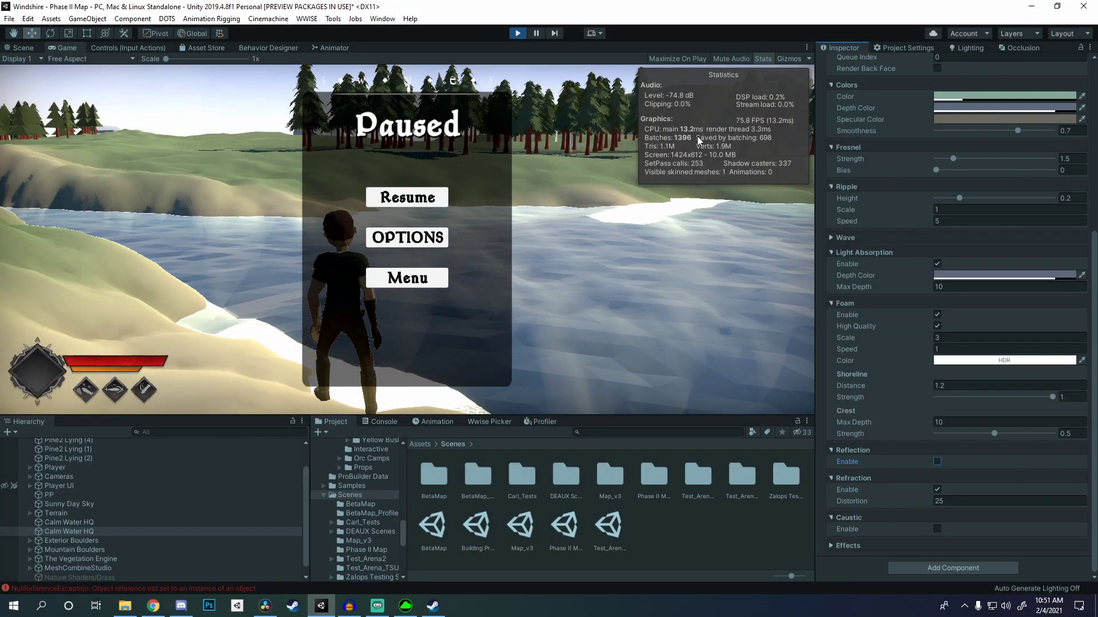
pyautogui.click(938, 461)
pyautogui.click(938, 460)
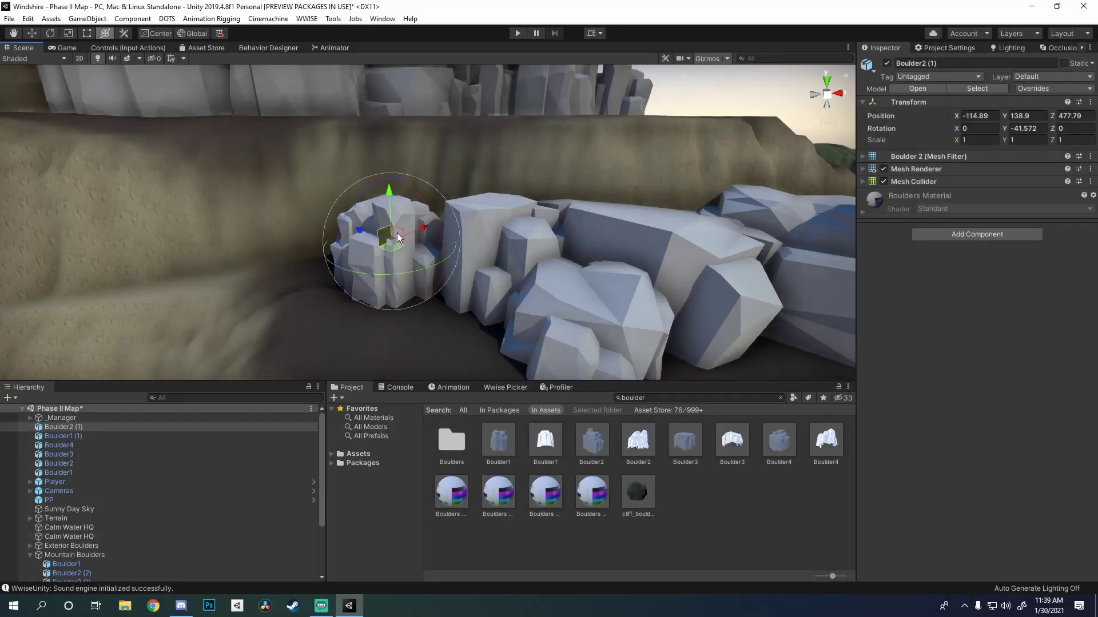
# - Add another boulder to the rock cluster, then paint grass under the pines on Terrain_(0.0, 0.0, 250.0)
pyautogui.click(408, 186)
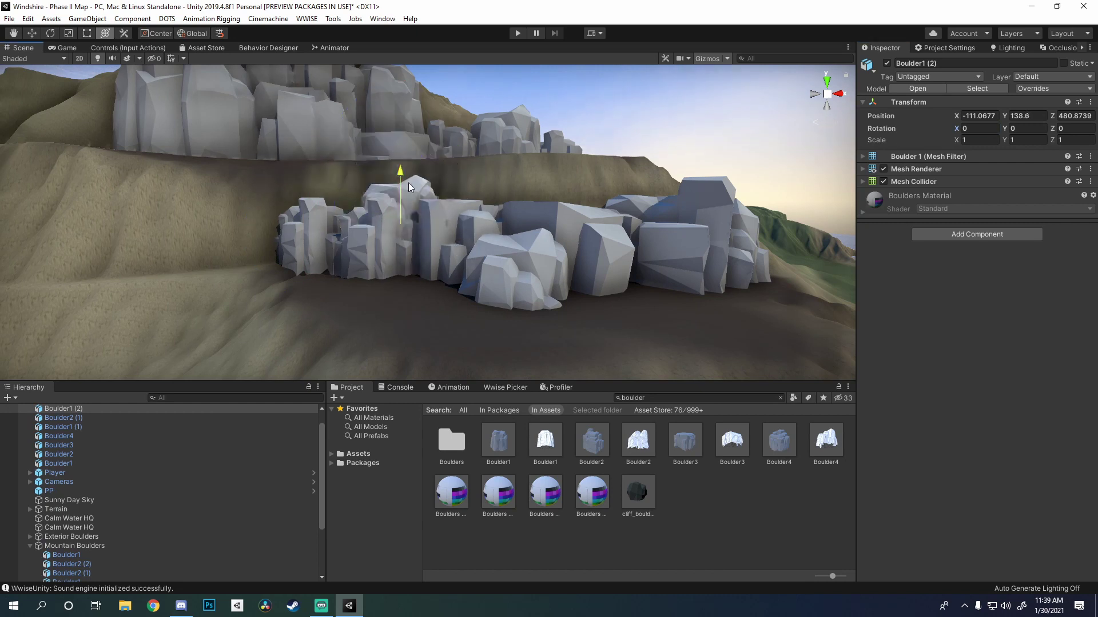
pyautogui.moveTo(442, 221); pyautogui.dragTo(490, 248, button='right')
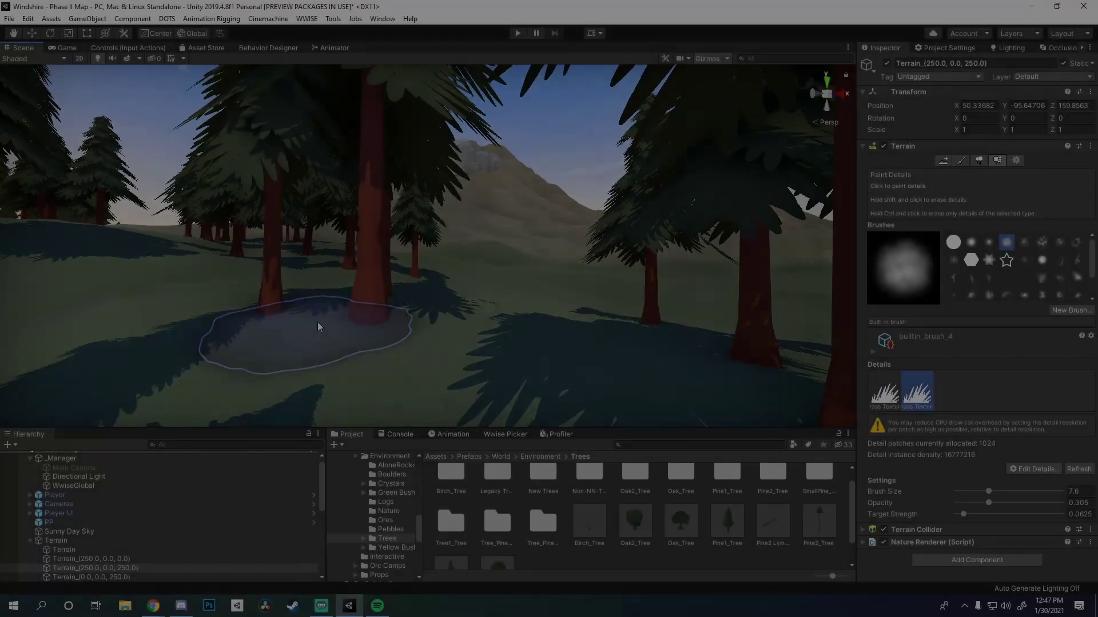
pyautogui.click(317, 321)
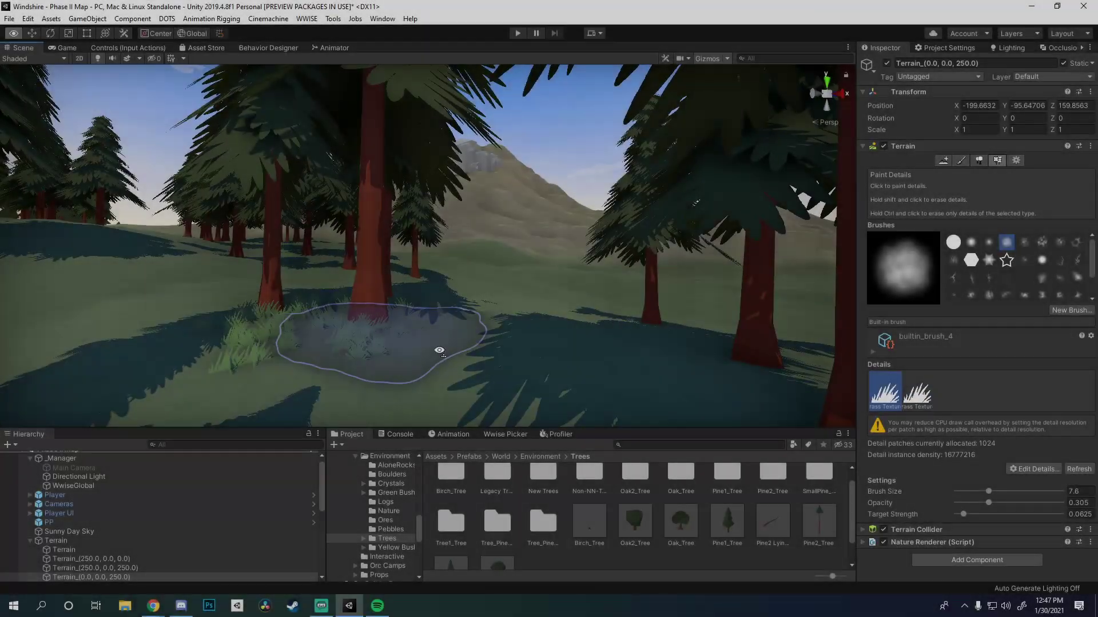
pyautogui.moveTo(317, 322)
pyautogui.mouseDown(button='right')
pyautogui.moveTo(559, 380)
pyautogui.moveTo(379, 276)
pyautogui.moveTo(458, 325)
pyautogui.moveTo(502, 385)
pyautogui.moveTo(480, 395)
pyautogui.moveTo(246, 218)
pyautogui.moveTo(319, 276)
pyautogui.moveTo(327, 219)
pyautogui.mouseUp(button='right')
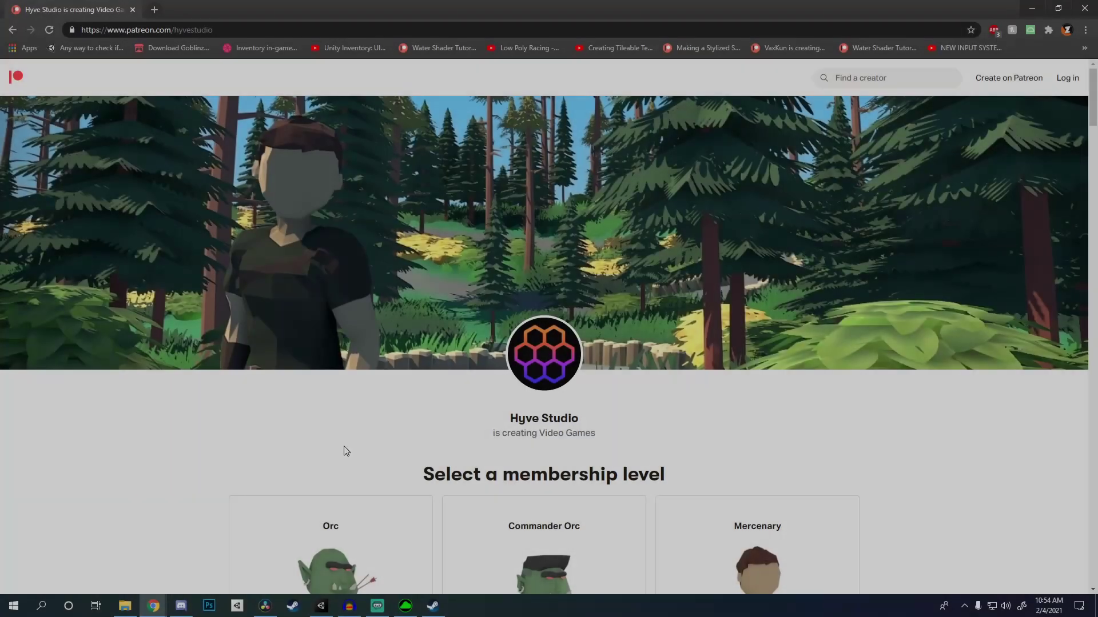
# - Scroll past the Orc, Commander Orc and Mercenary tiers down to the About section
pyautogui.scroll(-2, 265, 424)
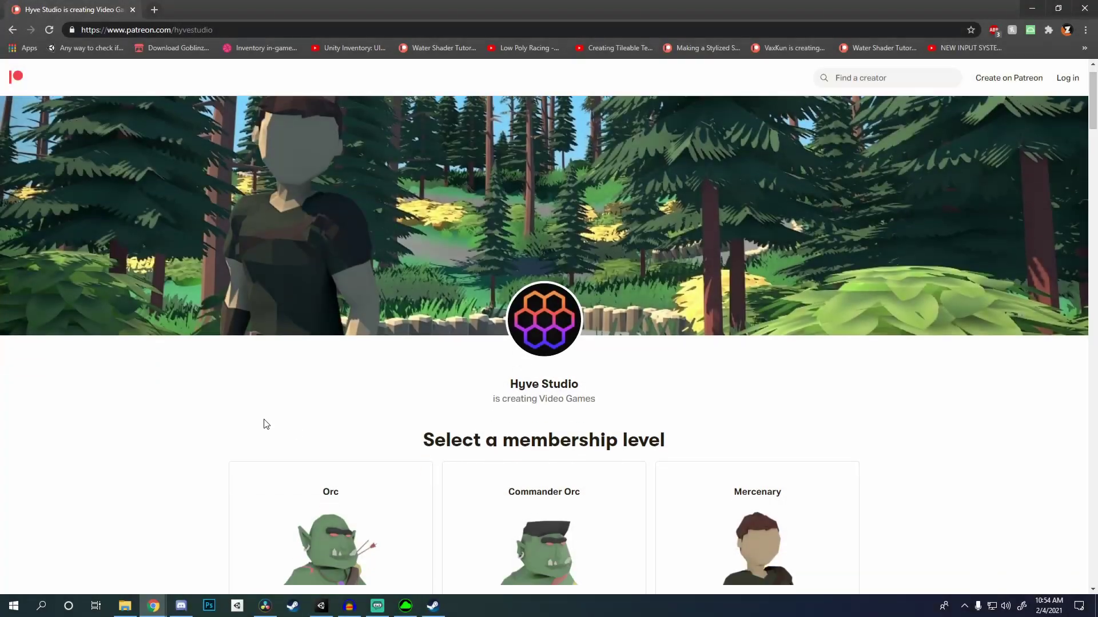
pyautogui.scroll(-4, 246, 428)
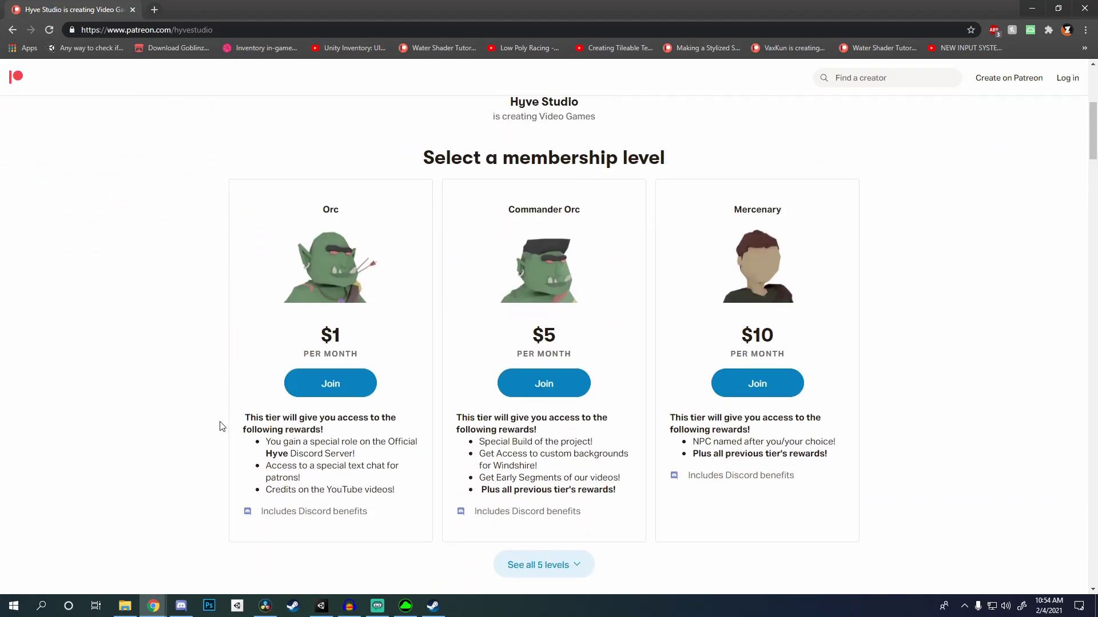
pyautogui.scroll(-3, 222, 422)
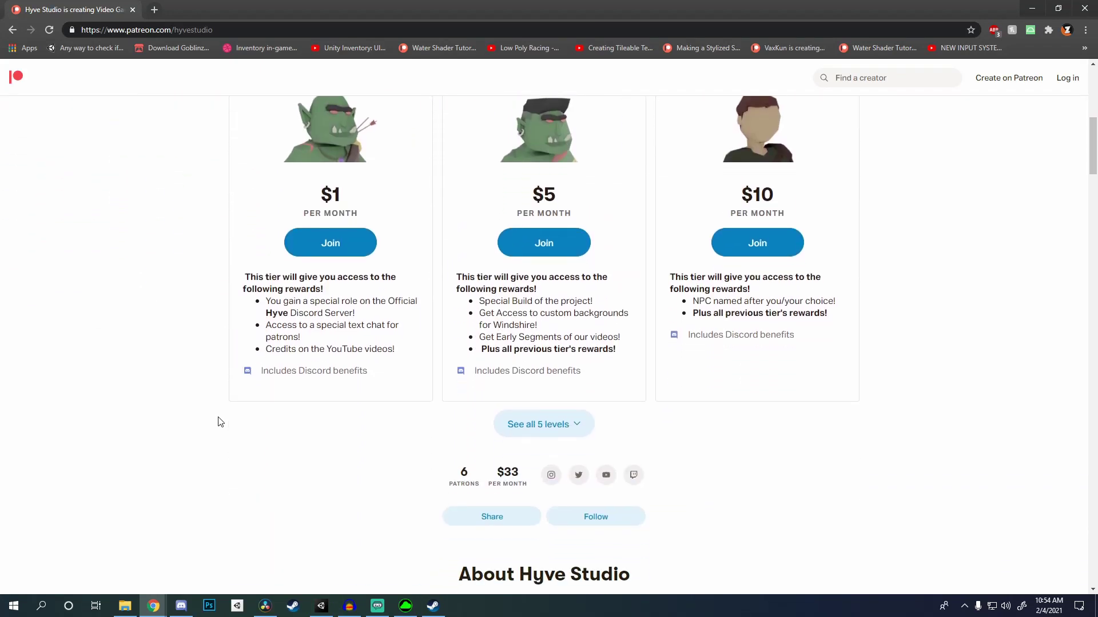
pyautogui.scroll(-1, 221, 423)
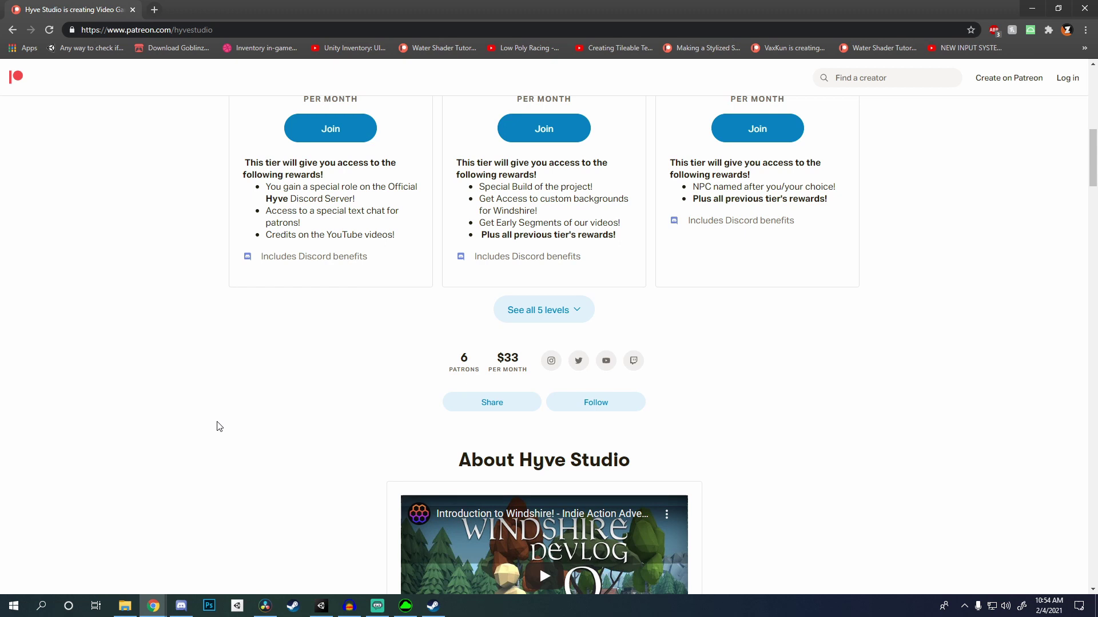
pyautogui.scroll(-1, 219, 426)
pyautogui.scroll(-5, 217, 427)
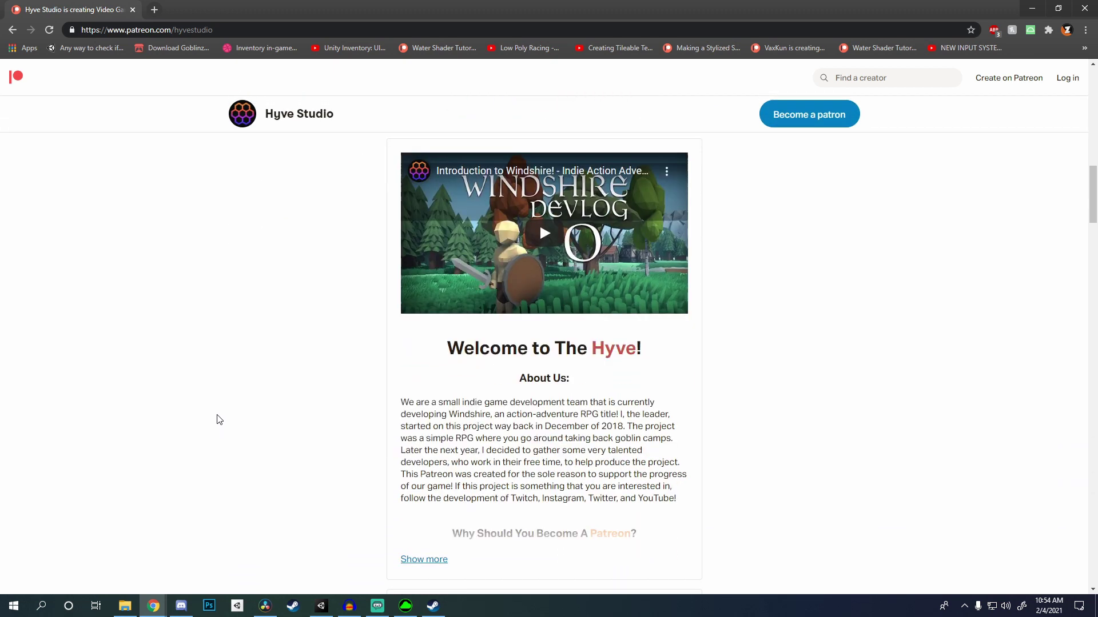
pyautogui.scroll(-1, 217, 422)
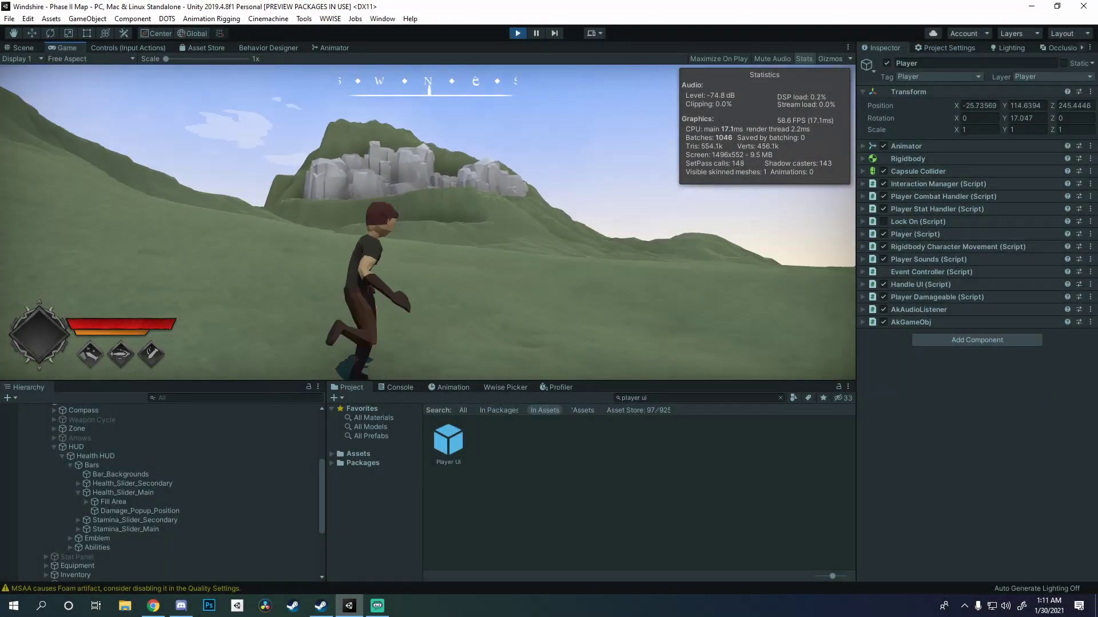
# - Run the character toward the castle hill, turning right, then left toward the rocky hill
pyautogui.press('w')
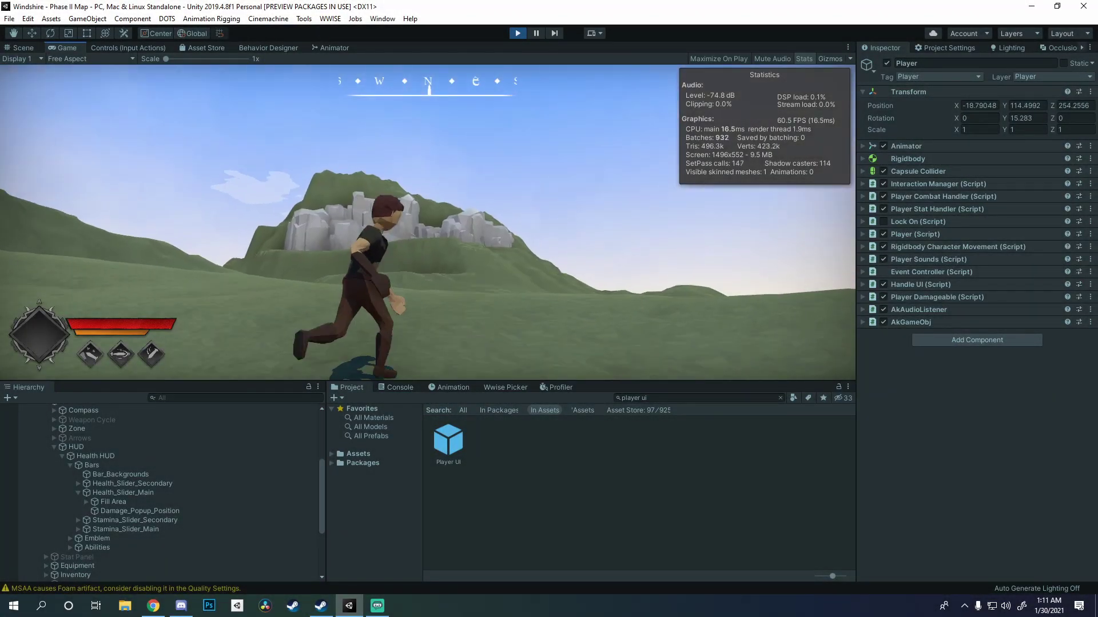
pyautogui.press('w')
pyautogui.press('w')
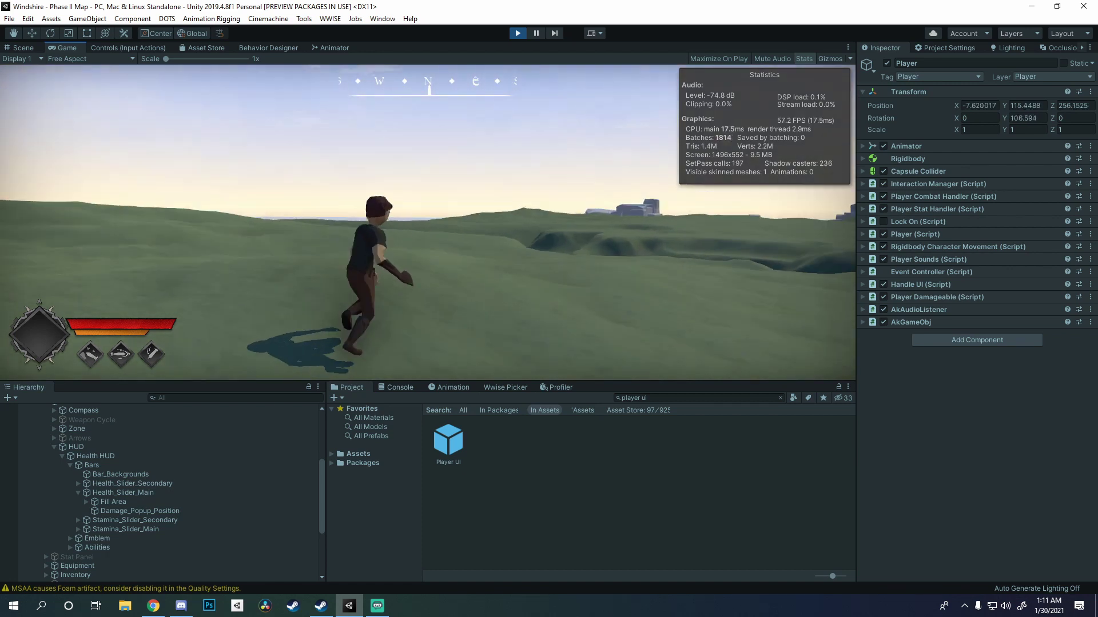
pyautogui.press('w')
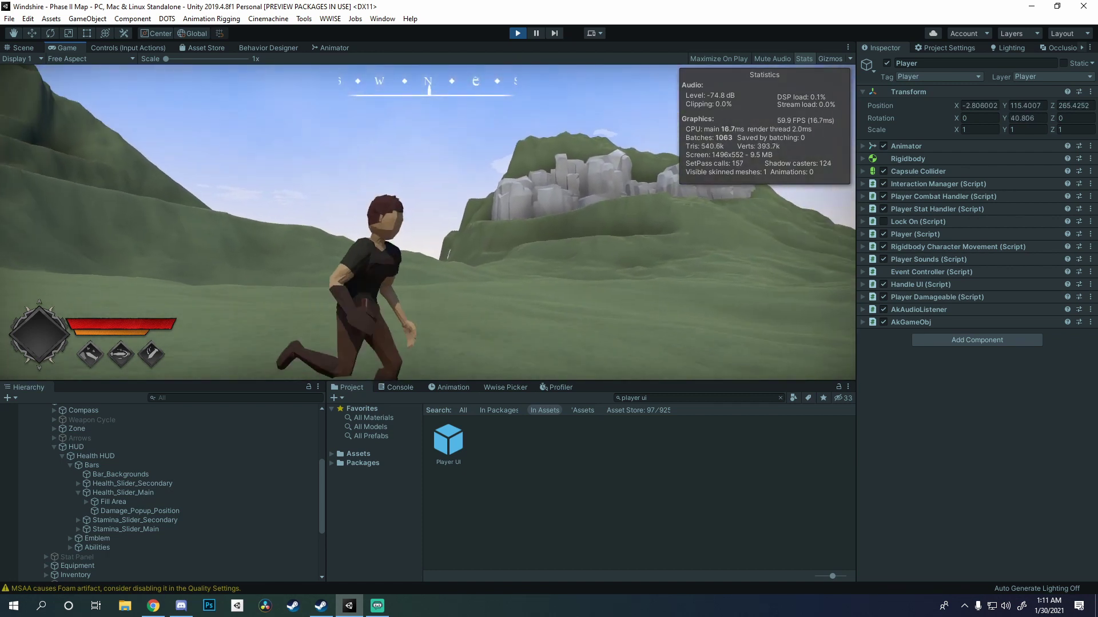
pyautogui.press('w')
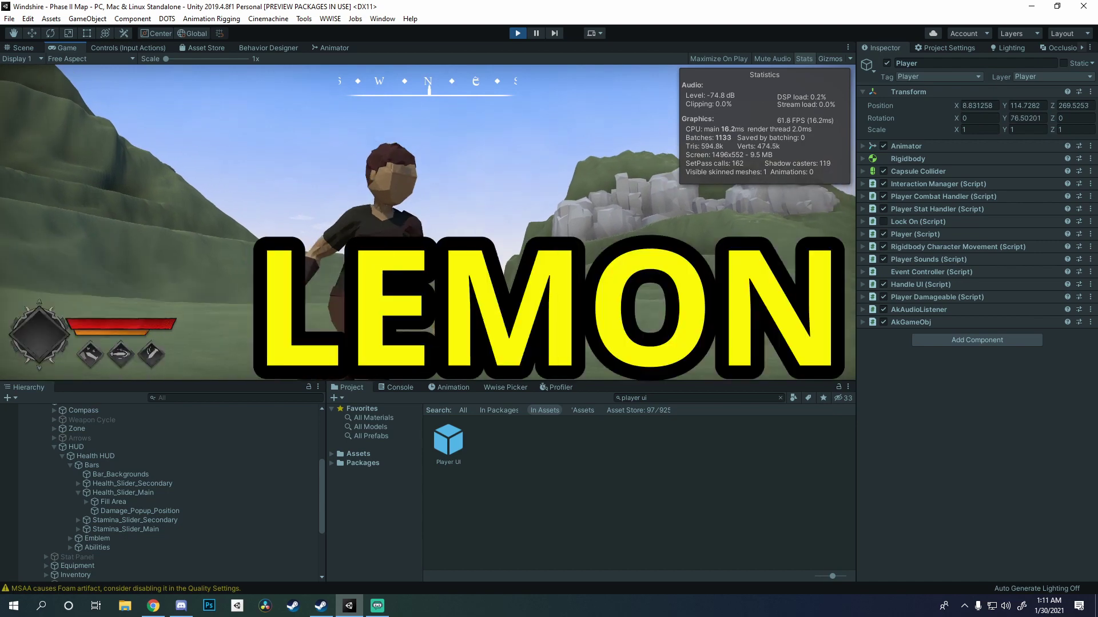